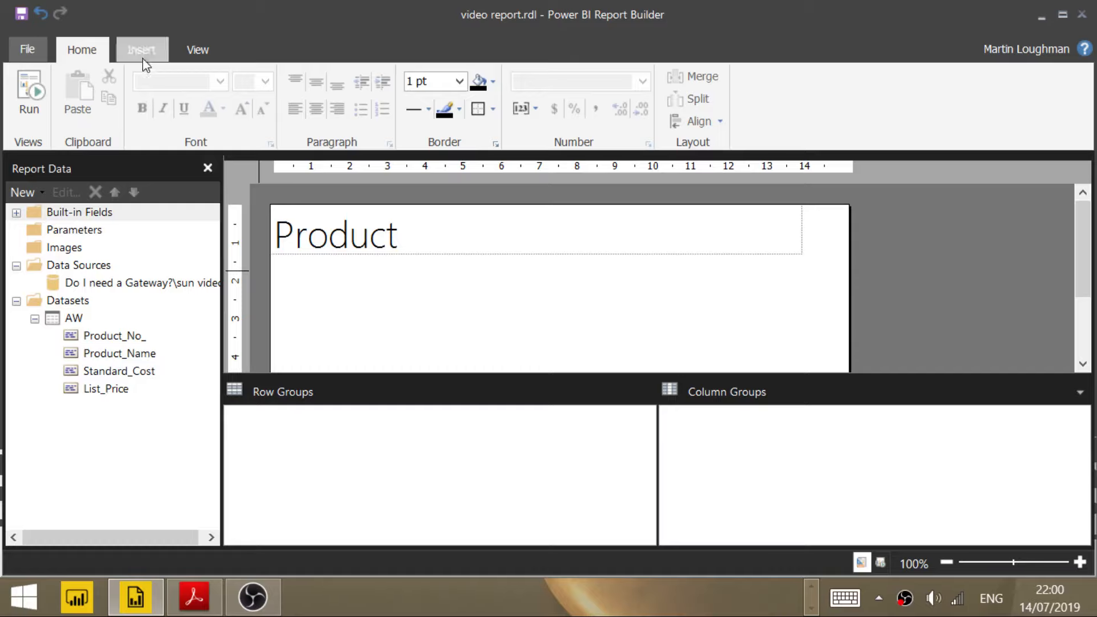
Step: Insert a blank table about 12 cm wide and 2 cm tall below the Product title
{"action": "left_click", "coordinate": [142, 51]}
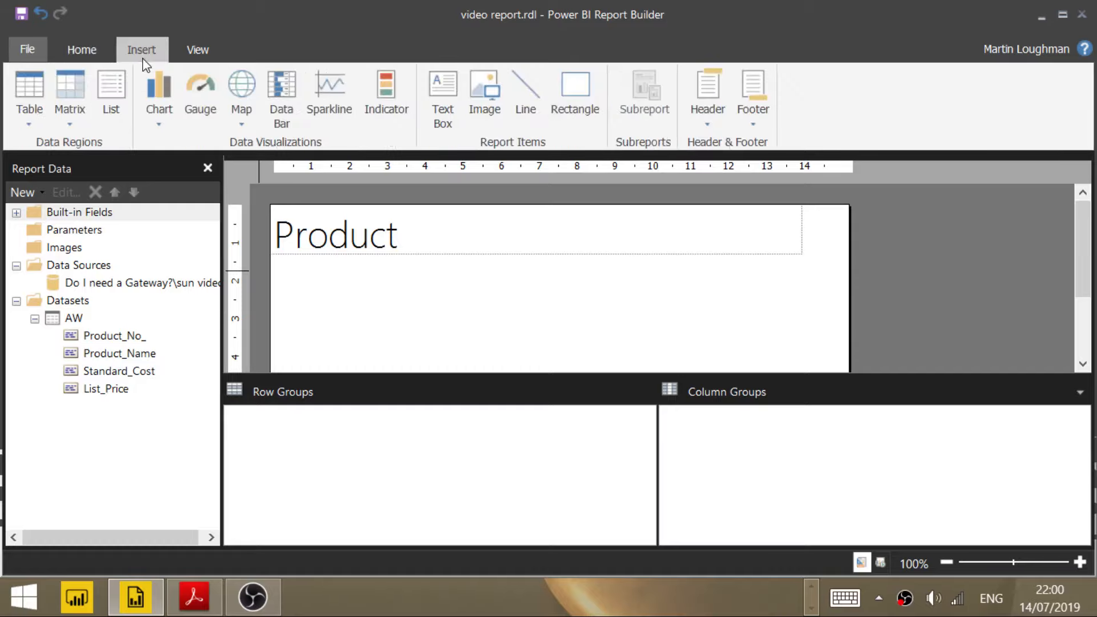
{"action": "left_click", "coordinate": [28, 122]}
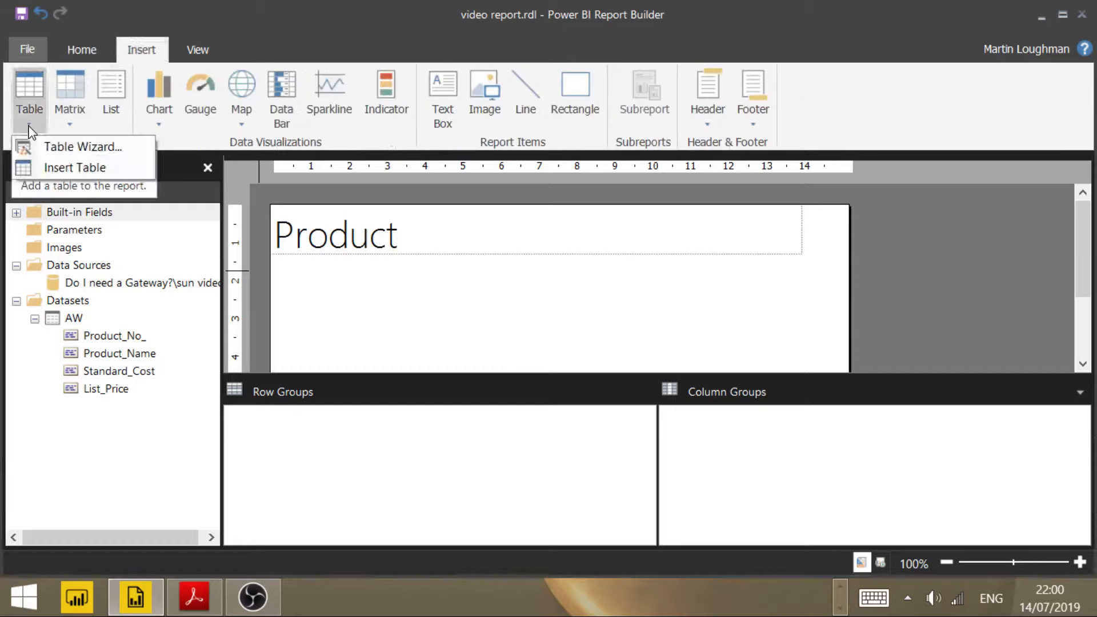
{"action": "left_click", "coordinate": [62, 169]}
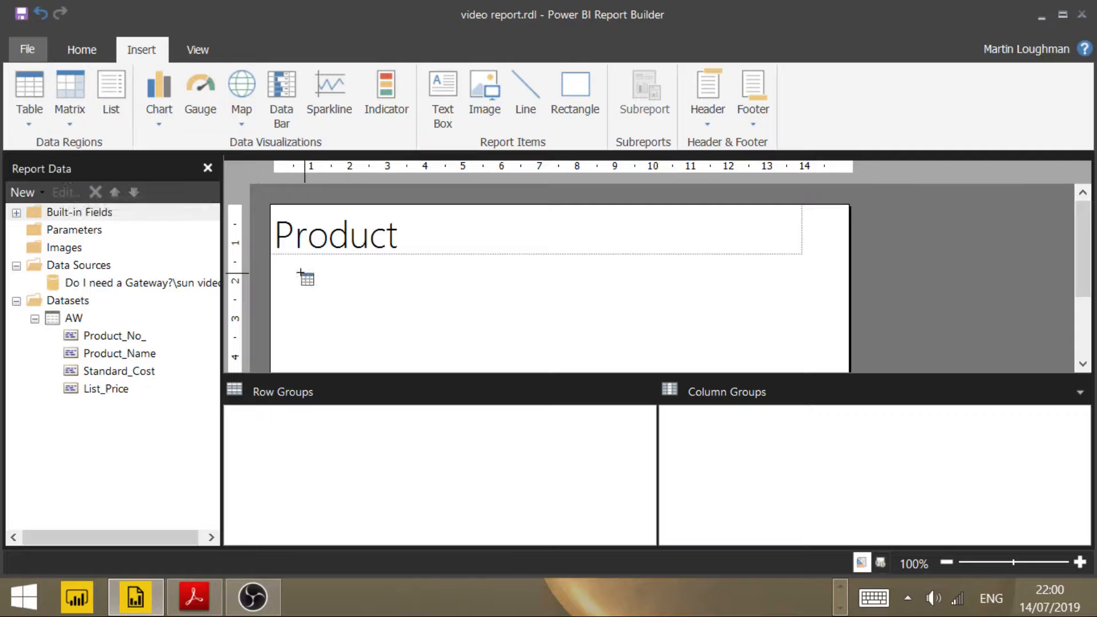
{"action": "mouse_move", "coordinate": [290, 272]}
{"action": "left_mouse_down"}
{"action": "mouse_move", "coordinate": [331, 301]}
{"action": "mouse_move", "coordinate": [634, 348]}
{"action": "mouse_move", "coordinate": [752, 352]}
{"action": "mouse_move", "coordinate": [774, 342]}
{"action": "mouse_move", "coordinate": [739, 341]}
{"action": "mouse_move", "coordinate": [757, 343]}
{"action": "left_mouse_up"}
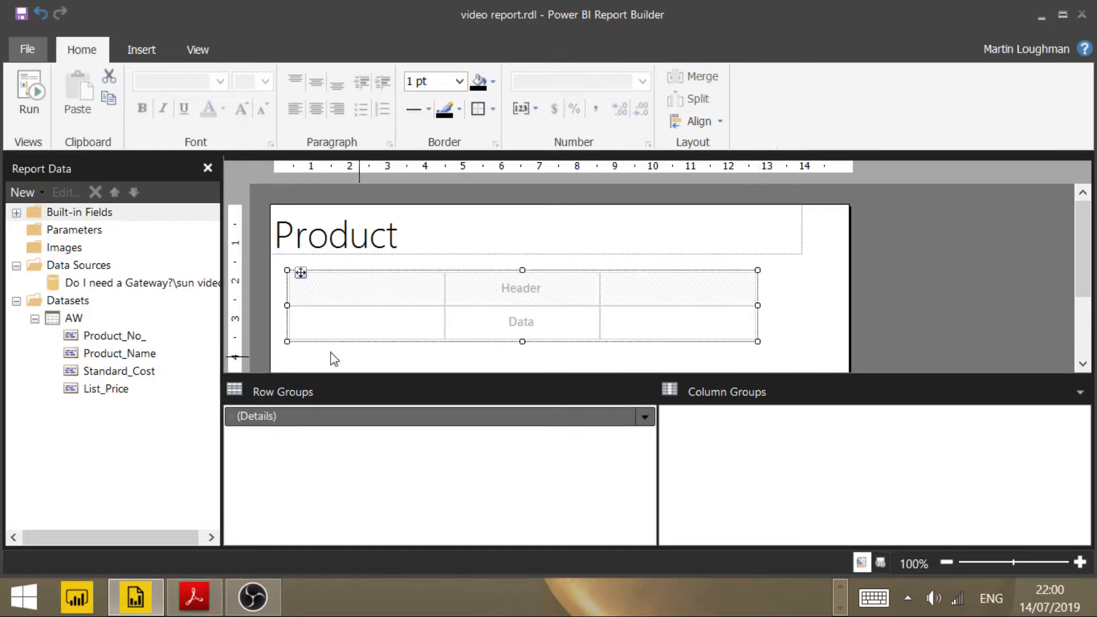
Step: Fill the table's columns with the AW dataset fields Product_No_, Product_Name, Standard_Cost and List_Price, adding a fourth column for List_Price
{"action": "left_click", "coordinate": [117, 338]}
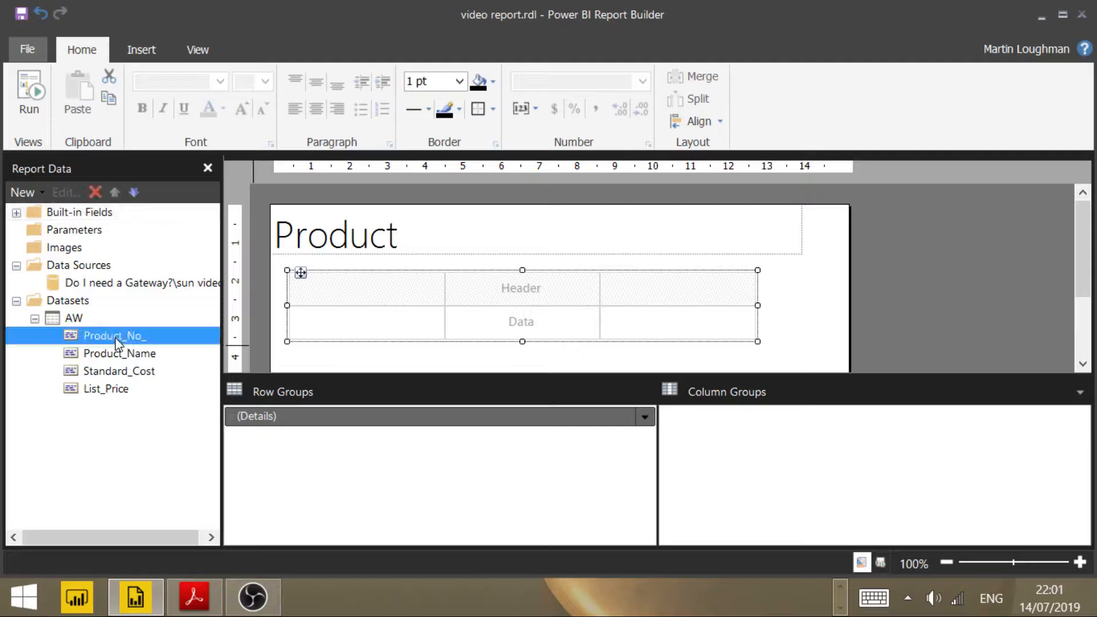
{"action": "left_click_drag", "start_coordinate": [127, 338], "coordinate": [336, 304]}
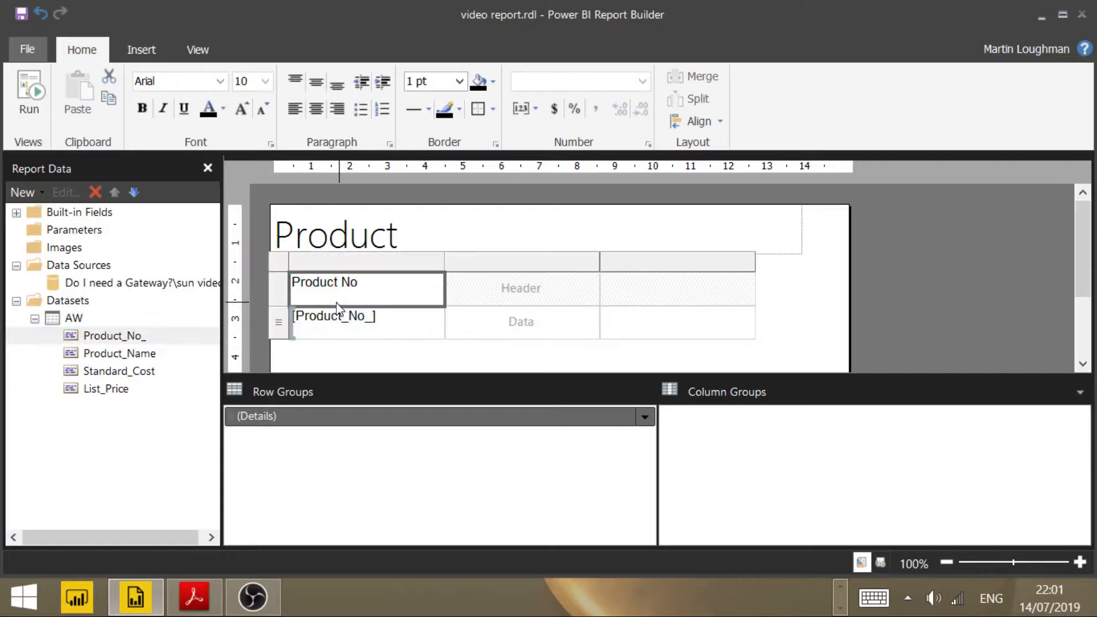
{"action": "left_click", "coordinate": [150, 357]}
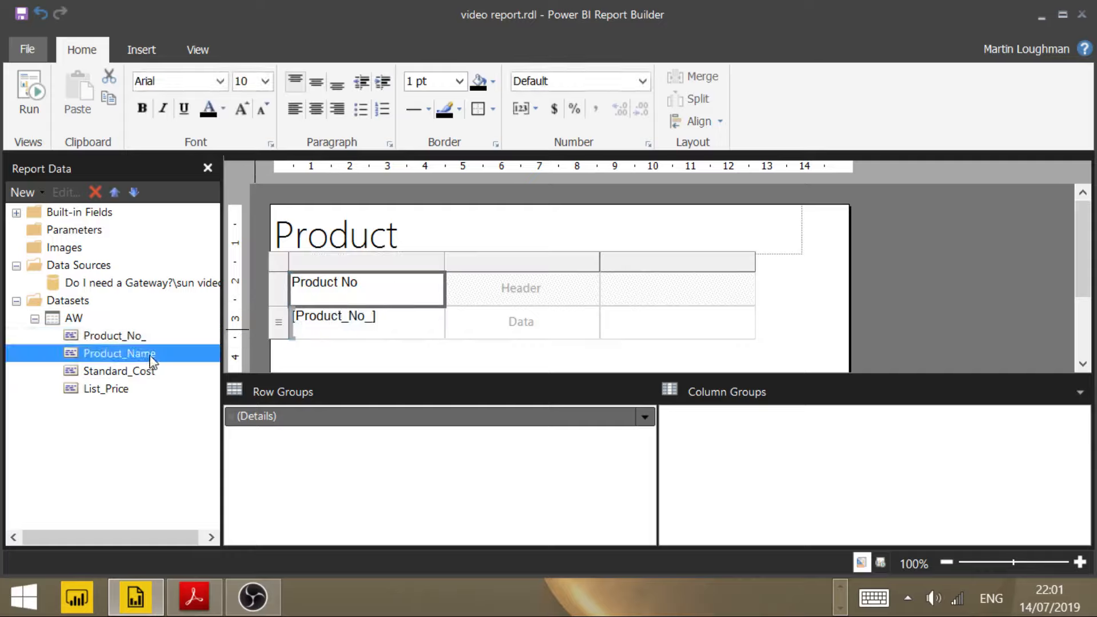
{"action": "left_click_drag", "start_coordinate": [151, 360], "coordinate": [503, 291]}
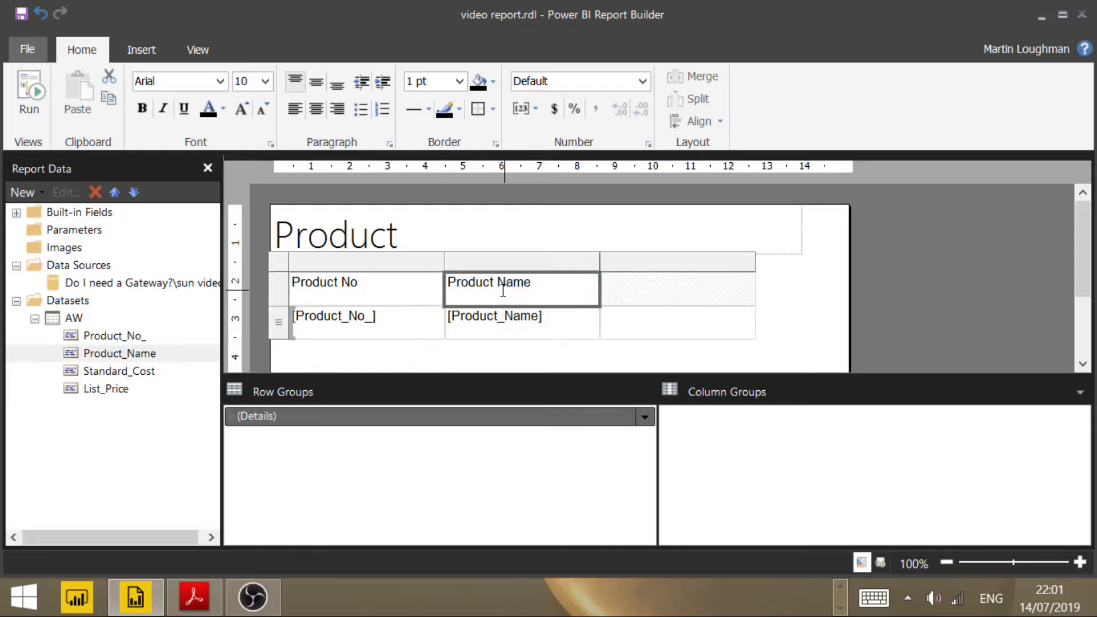
{"action": "left_click", "coordinate": [143, 372]}
{"action": "left_click_drag", "start_coordinate": [147, 375], "coordinate": [603, 314]}
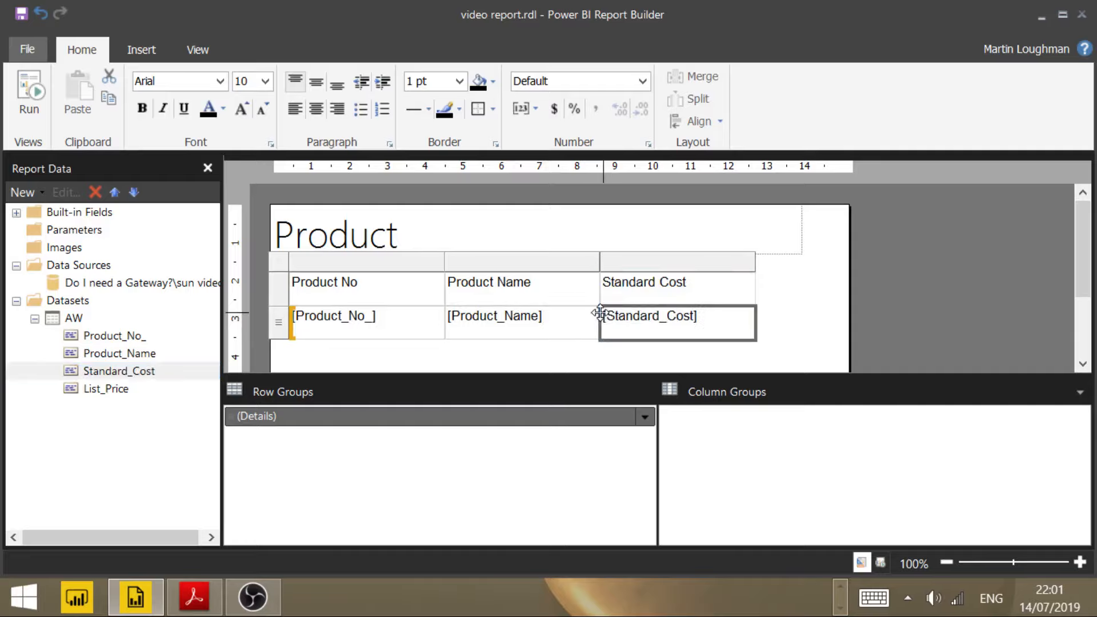
{"action": "left_click_drag", "start_coordinate": [129, 394], "coordinate": [753, 302]}
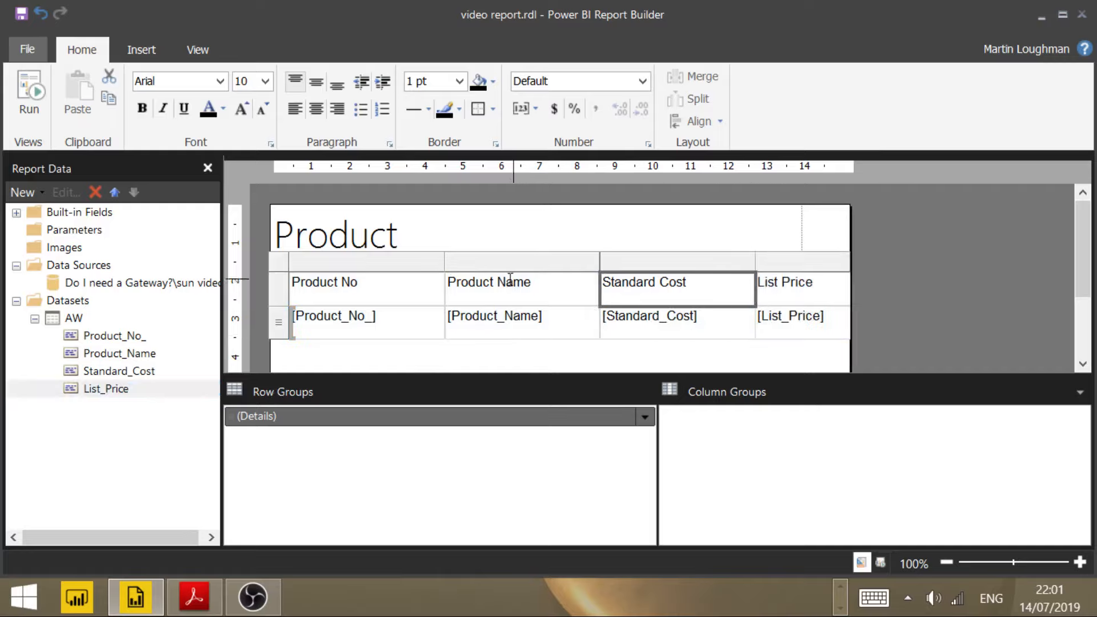
Step: Narrow the Product No column to about 2.5 cm and move the table slightly further down from the title
{"action": "left_click_drag", "start_coordinate": [442, 260], "coordinate": [385, 262]}
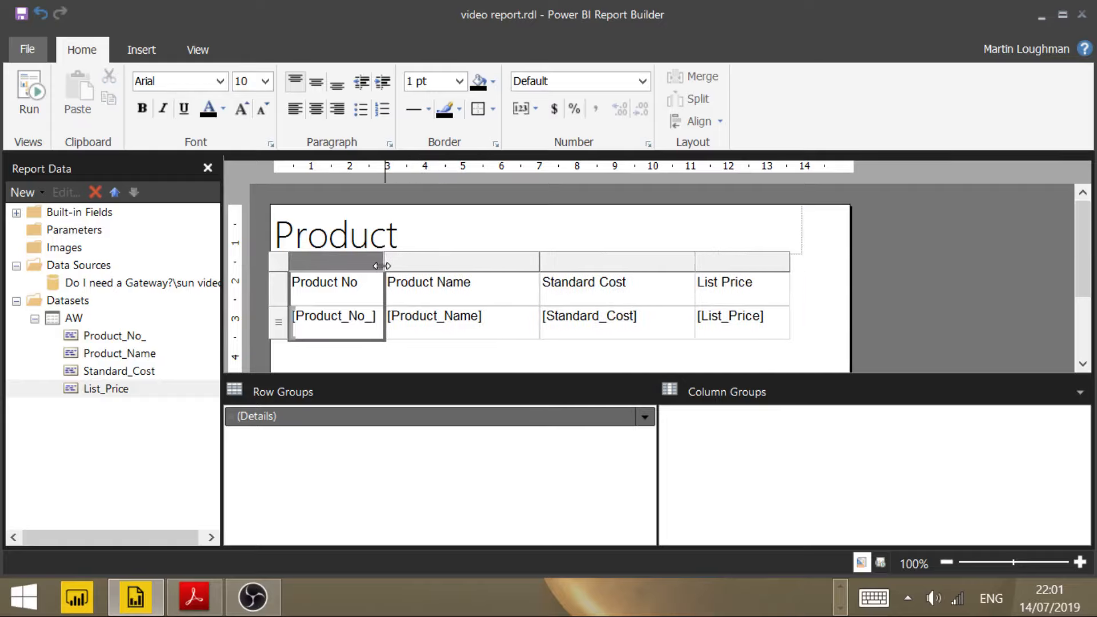
{"action": "left_click", "coordinate": [279, 261]}
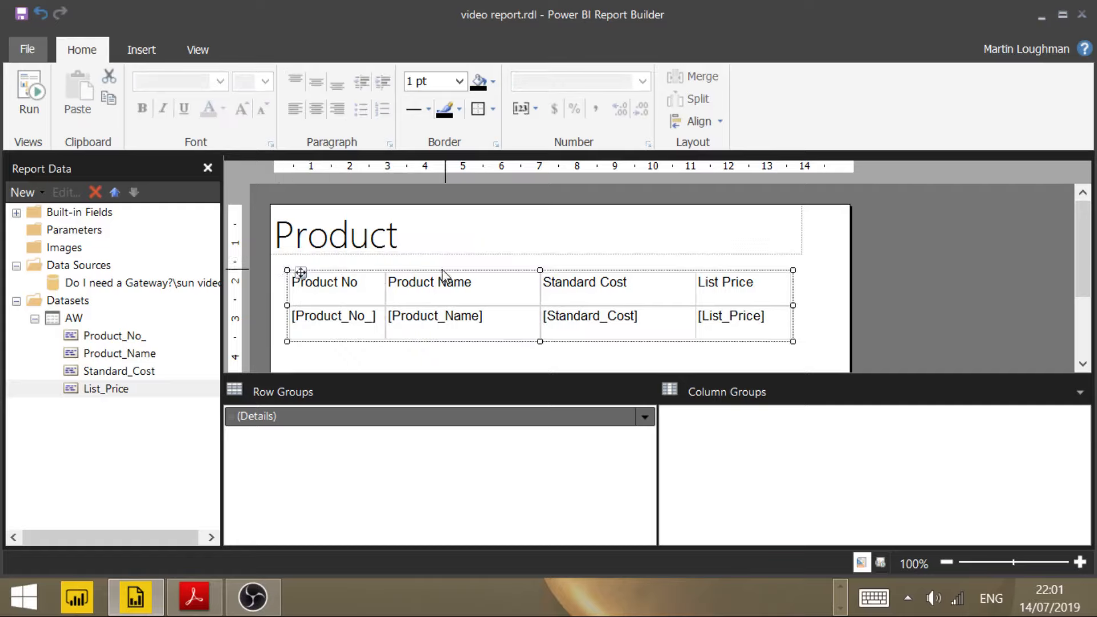
{"action": "left_click_drag", "start_coordinate": [440, 274], "coordinate": [440, 293]}
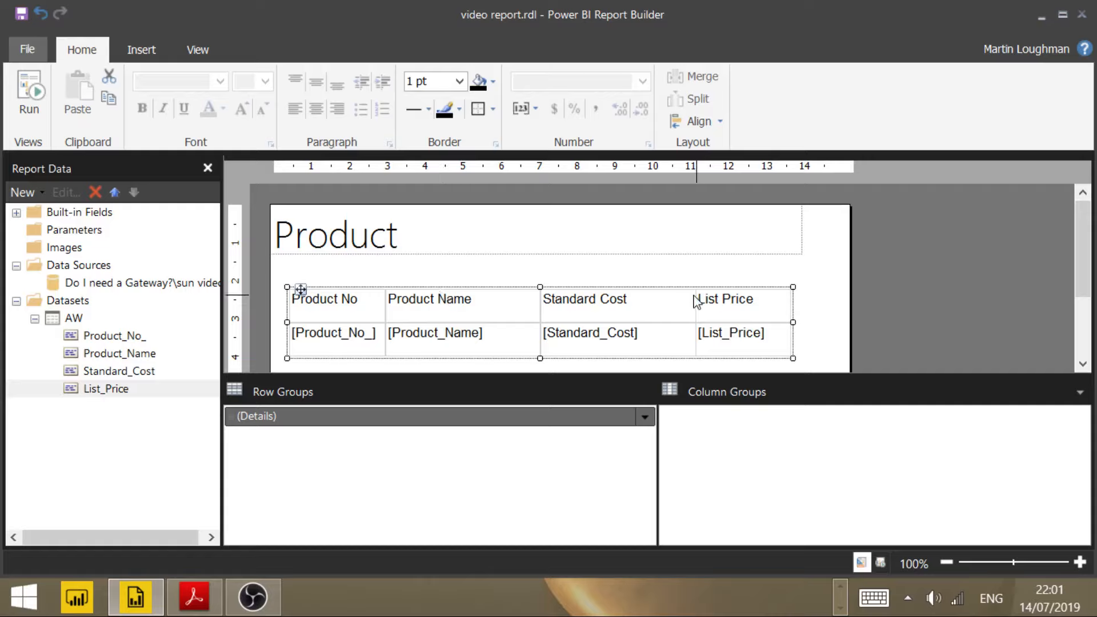
Step: Narrow the Standard Cost column to about 2.7 cm and widen the Product Name column to about 4.6 cm
{"action": "left_click", "coordinate": [665, 303]}
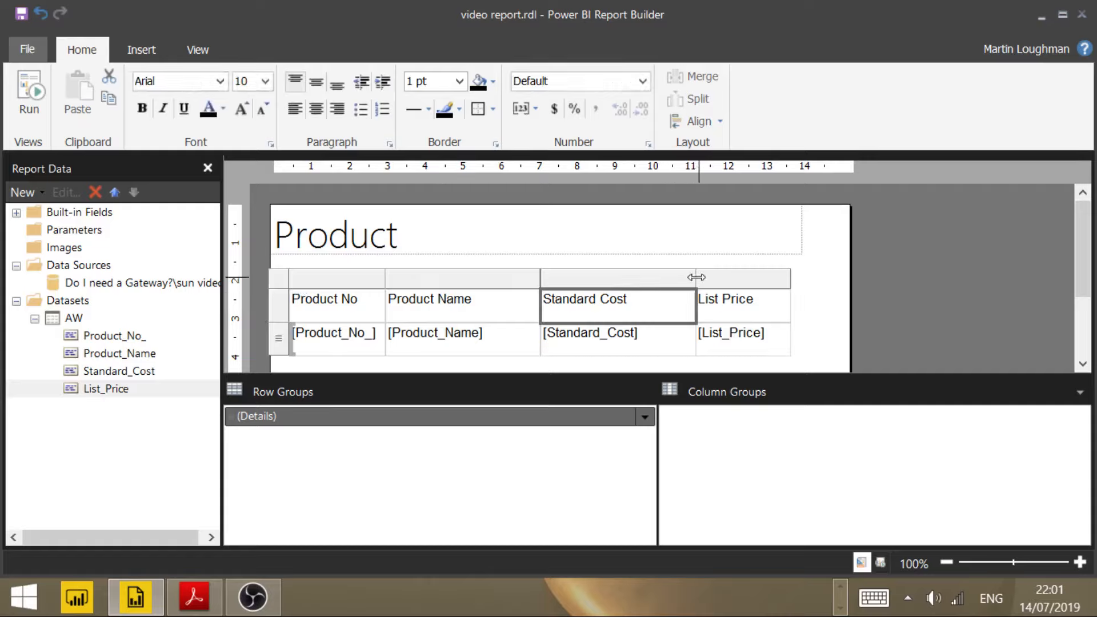
{"action": "left_click_drag", "start_coordinate": [696, 277], "coordinate": [641, 287]}
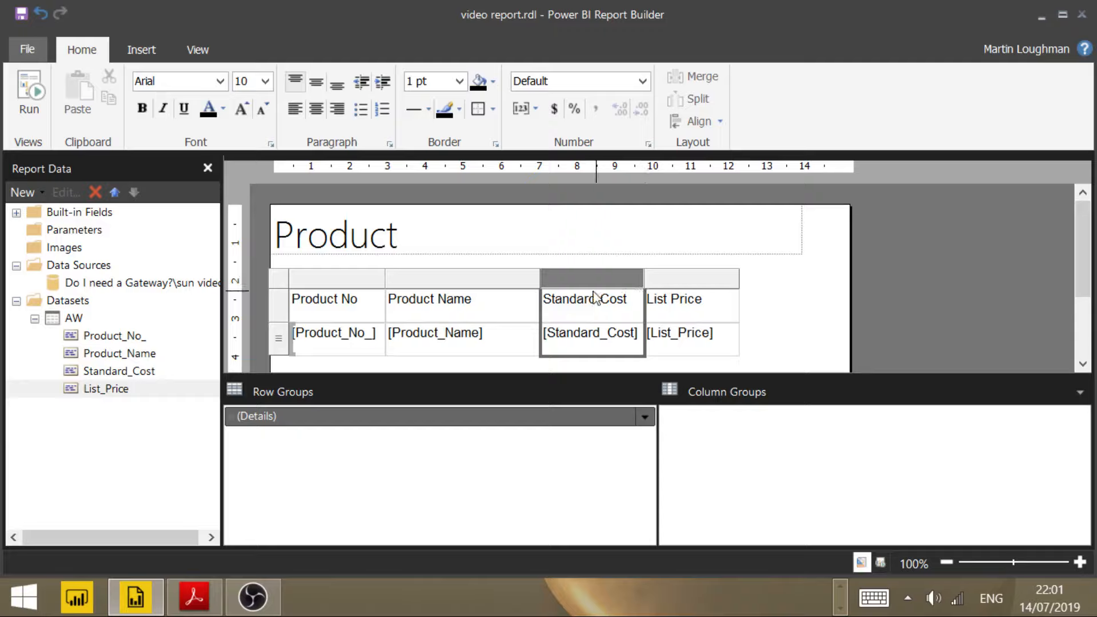
{"action": "left_click_drag", "start_coordinate": [542, 284], "coordinate": [558, 284]}
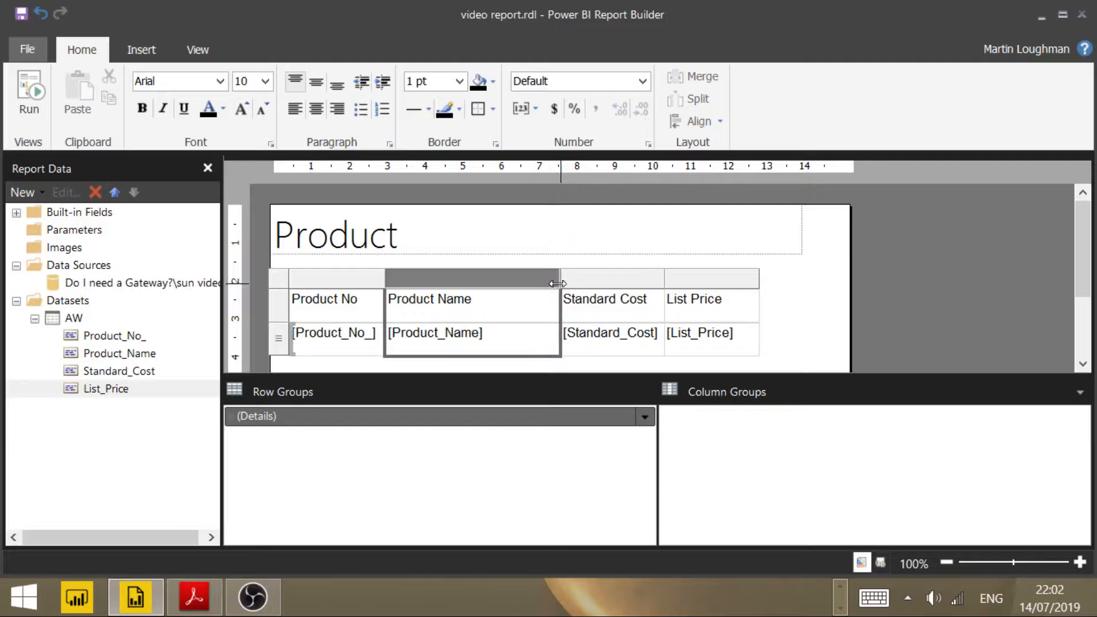
Step: Show the Properties pane and turn on Advanced Mode for the row and column groups
{"action": "left_click", "coordinate": [199, 50]}
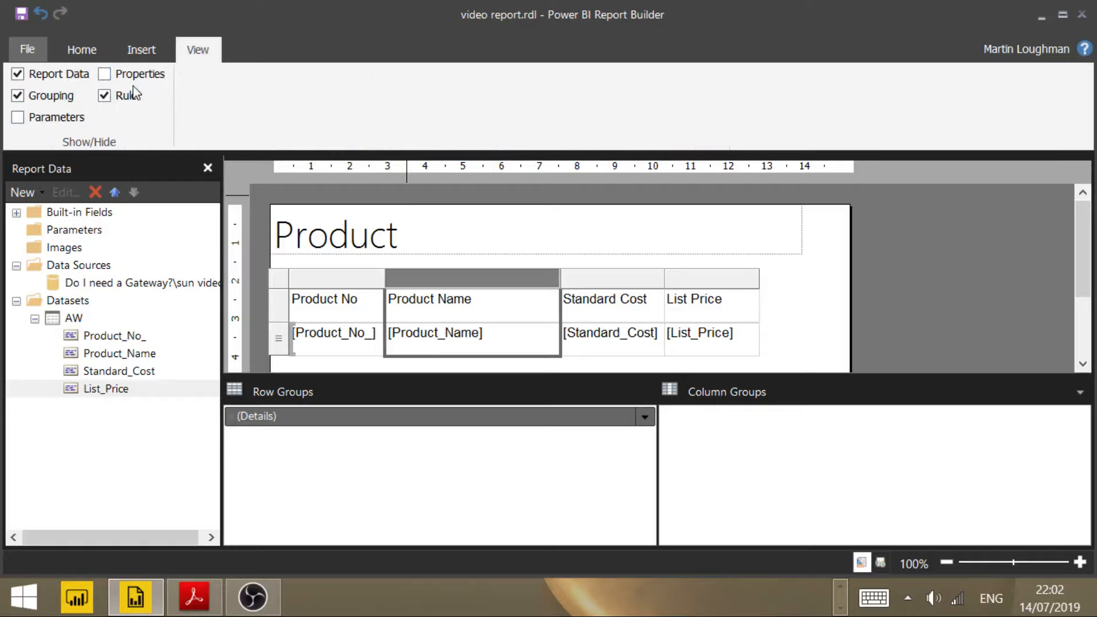
{"action": "left_click", "coordinate": [105, 74]}
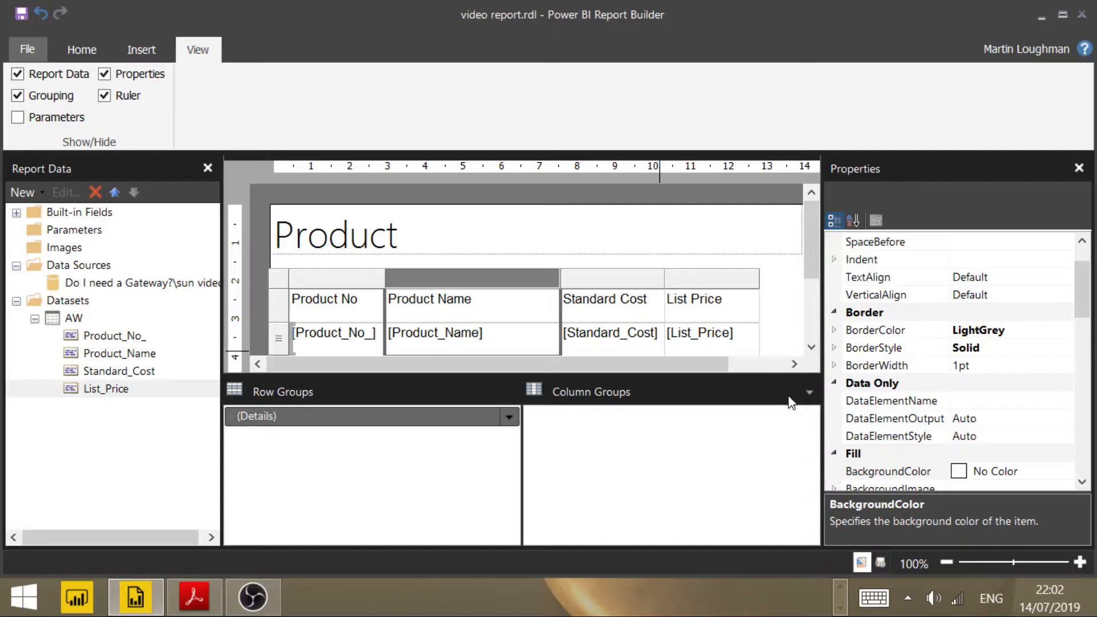
{"action": "left_click", "coordinate": [808, 394]}
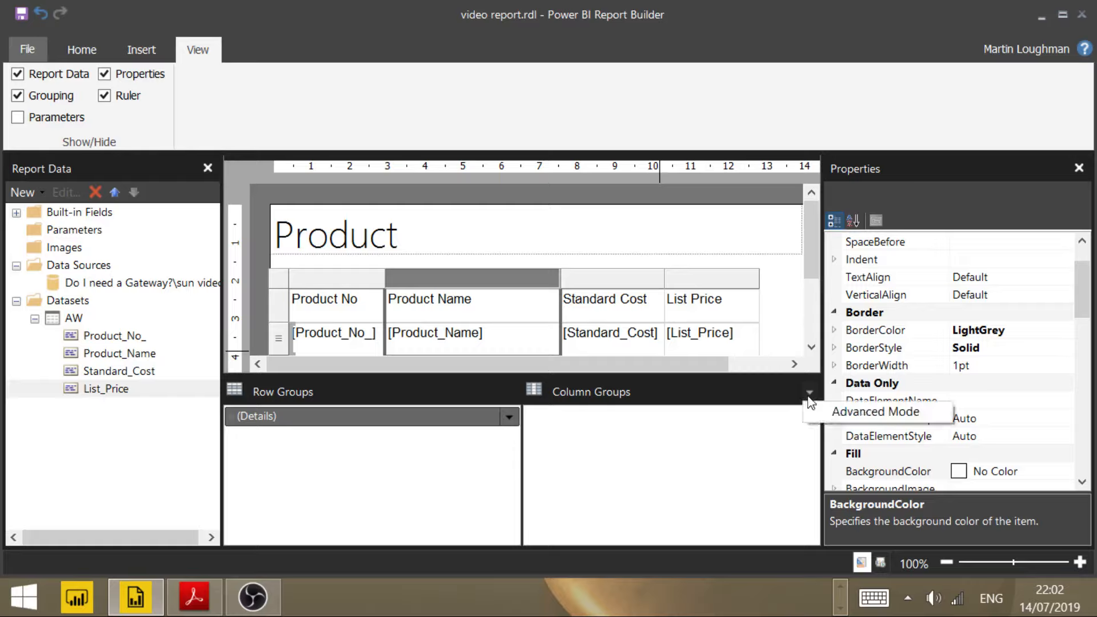
{"action": "left_click", "coordinate": [862, 420]}
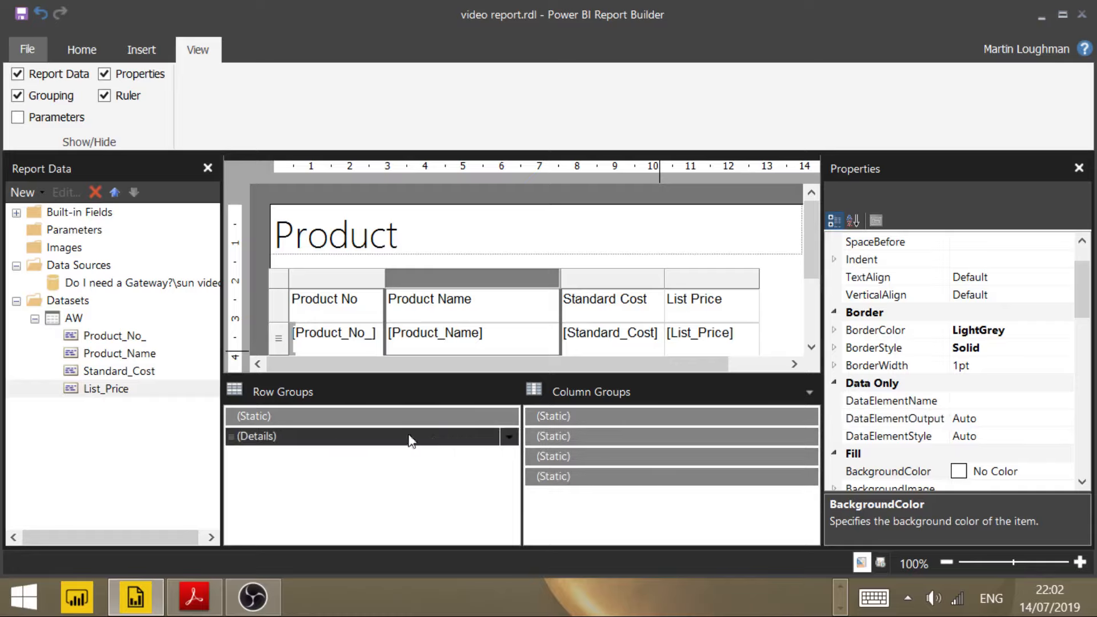
Step: Set RepeatOnNewPage to True for the static header row group, and turn Advanced Mode back off
{"action": "left_click", "coordinate": [313, 417]}
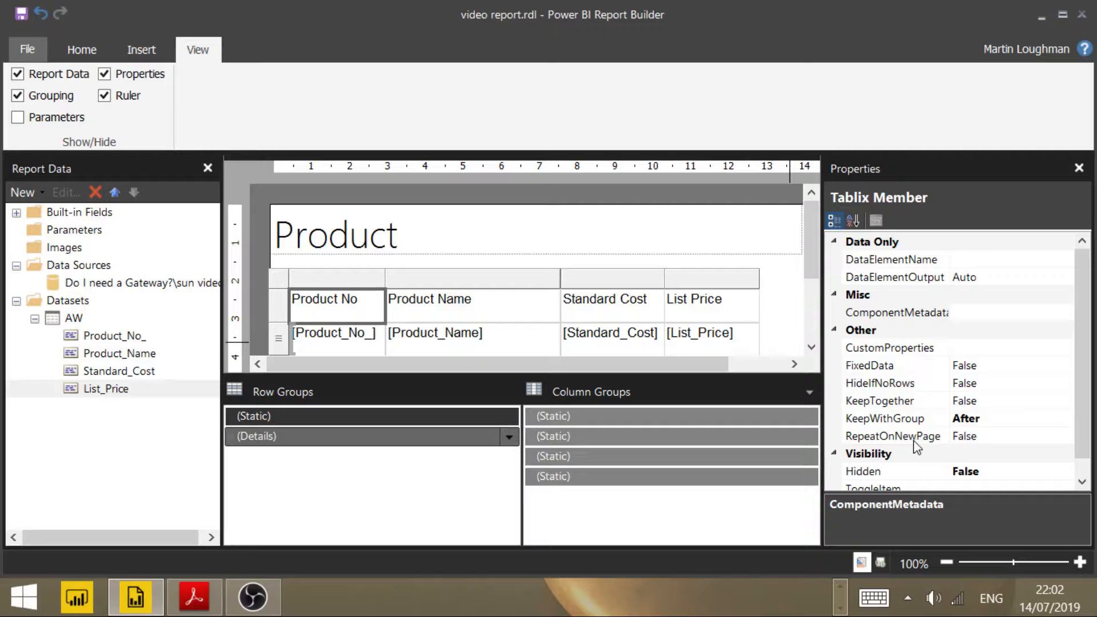
{"action": "double_click", "coordinate": [965, 437]}
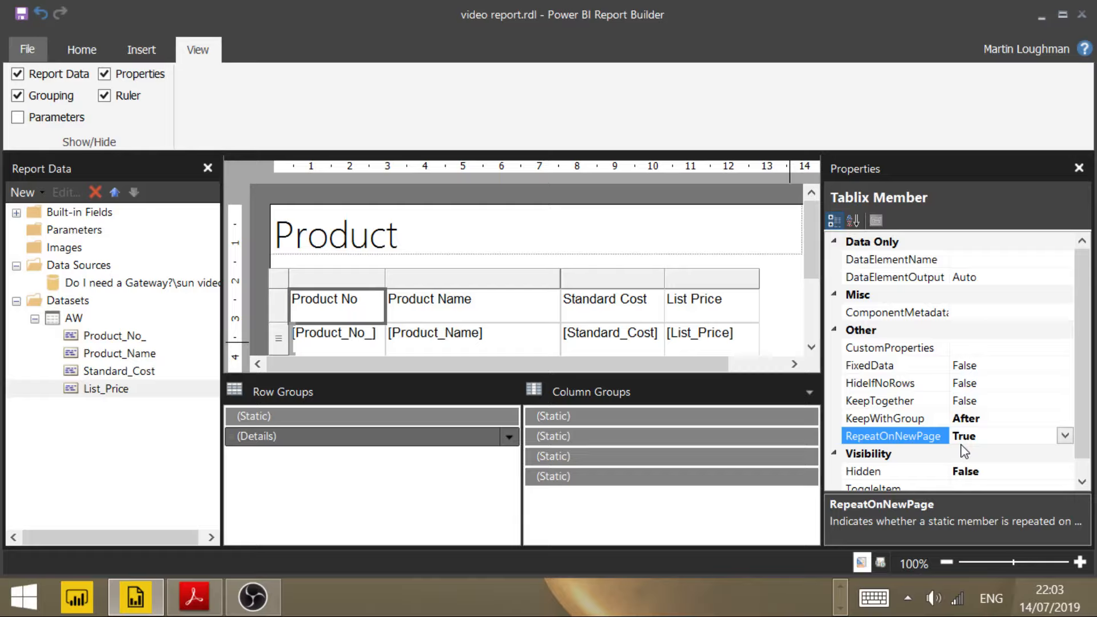
{"action": "left_click", "coordinate": [810, 393]}
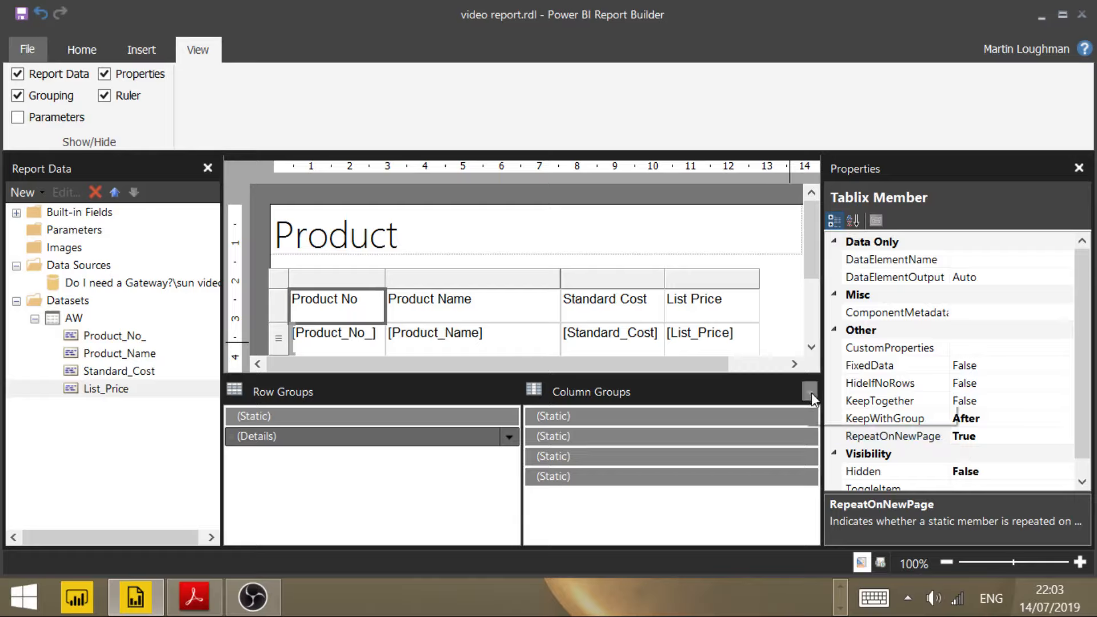
{"action": "left_click", "coordinate": [850, 414]}
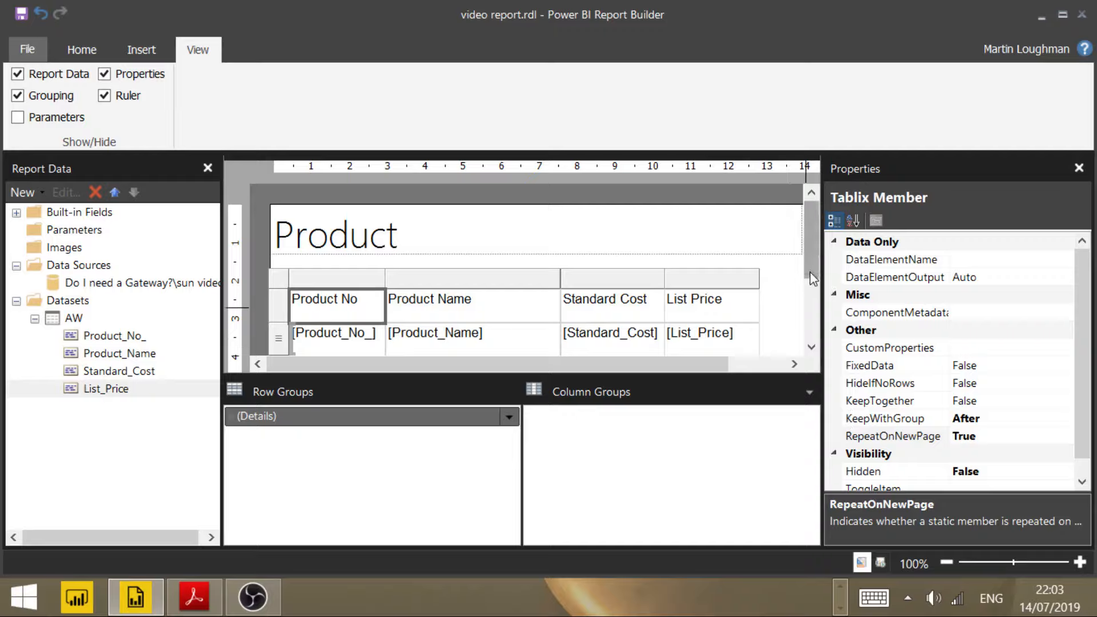
Step: Add the text "Page" and the built-in Page Number field before the execution time in the footer text box
{"action": "left_click_drag", "start_coordinate": [814, 278], "coordinate": [815, 342]}
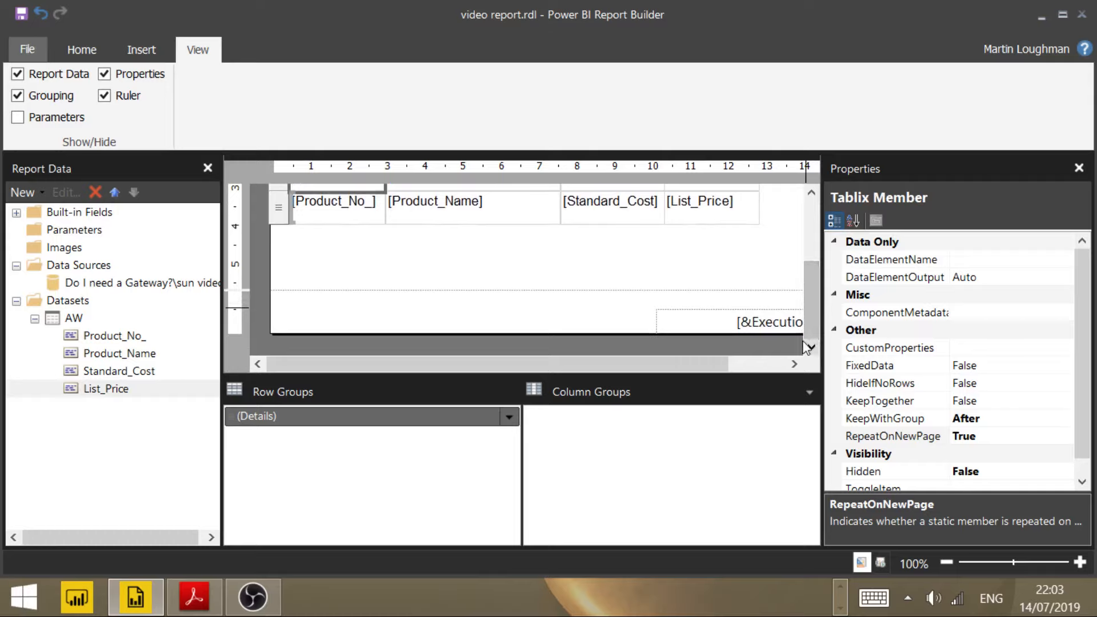
{"action": "double_click", "coordinate": [738, 321]}
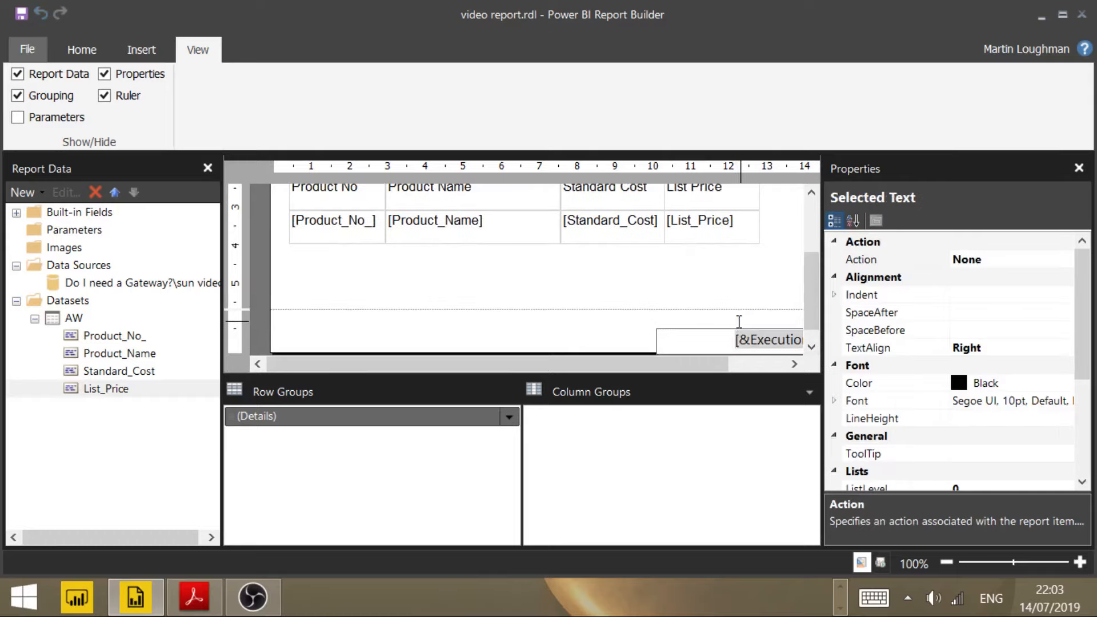
{"action": "left_click", "coordinate": [738, 340]}
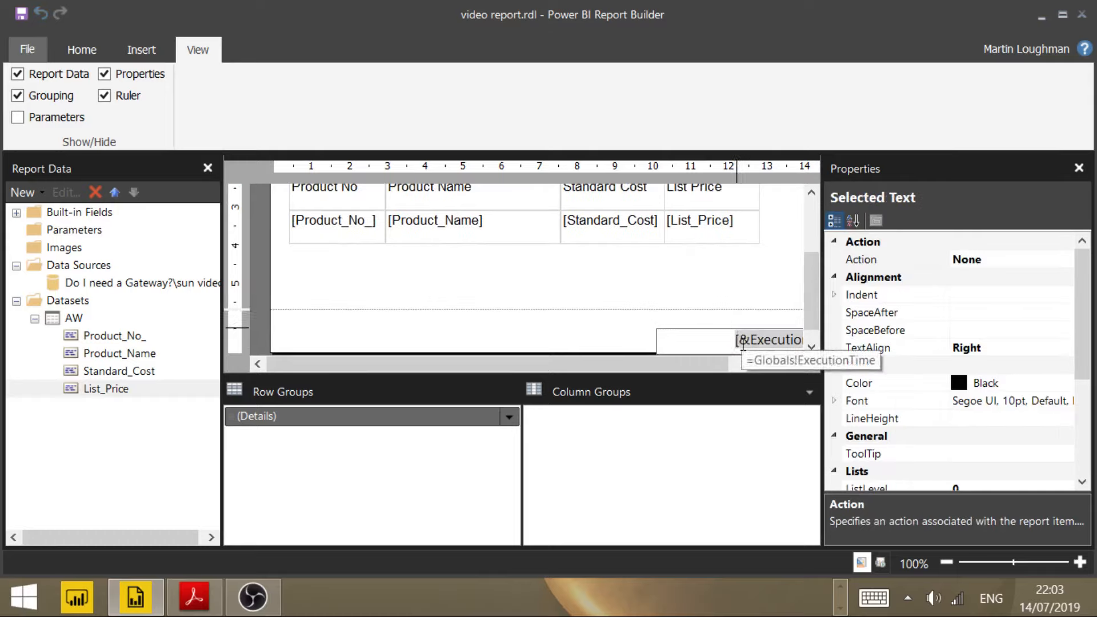
{"action": "type", "text": "Page"}
{"action": "left_click", "coordinate": [17, 212]}
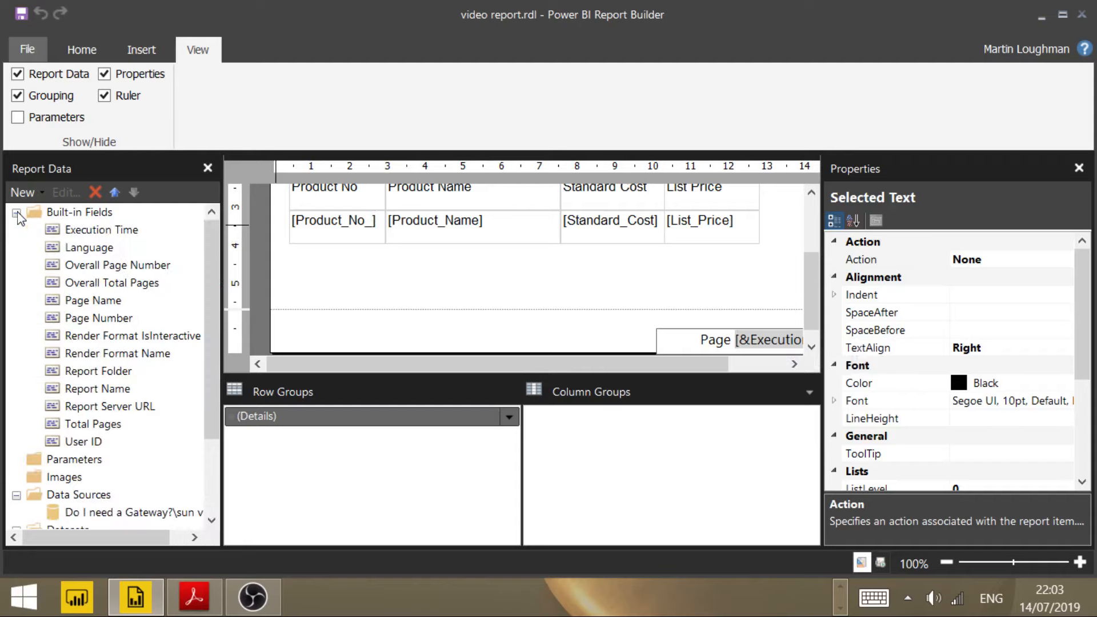
{"action": "left_click_drag", "start_coordinate": [91, 323], "coordinate": [734, 342]}
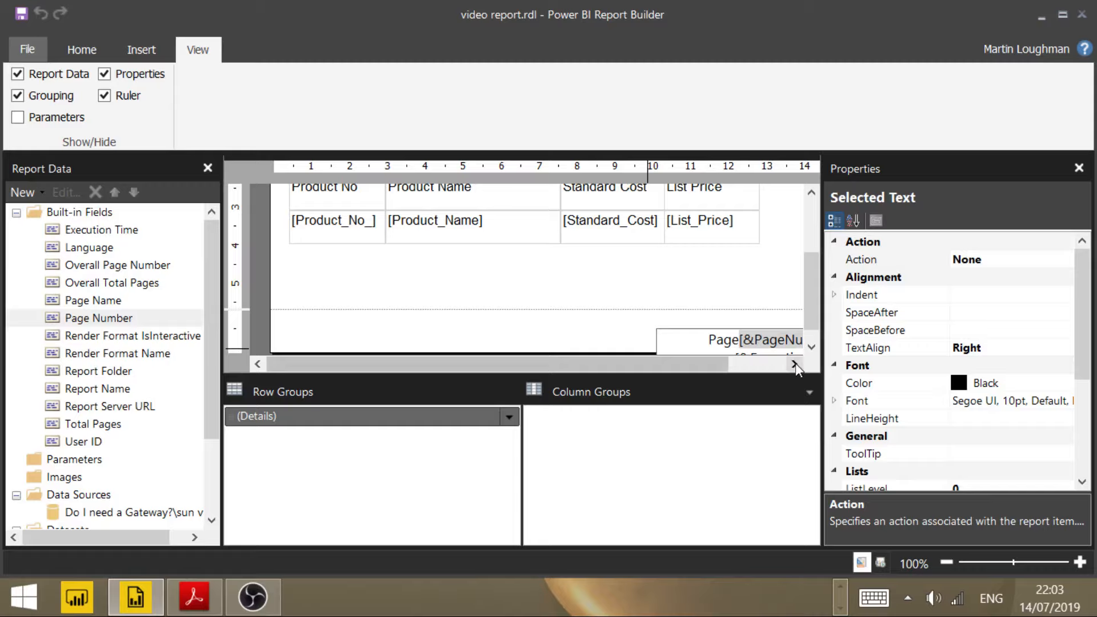
Step: Widen the footer text box by about 7.7 cm by extending its left edge
{"action": "left_click", "coordinate": [665, 342]}
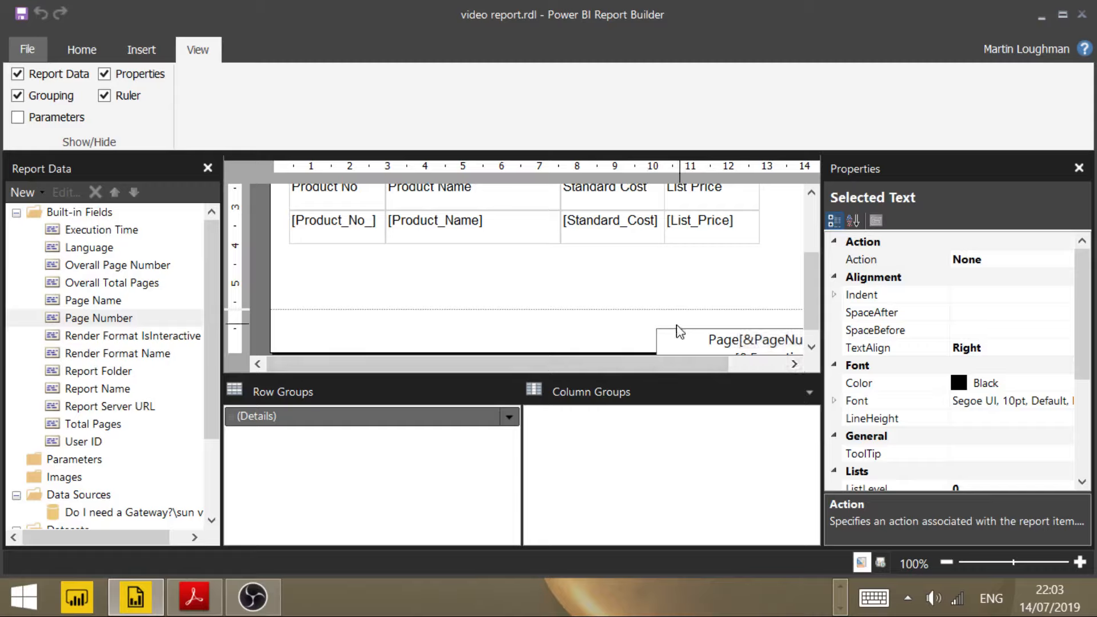
{"action": "left_click", "coordinate": [664, 328]}
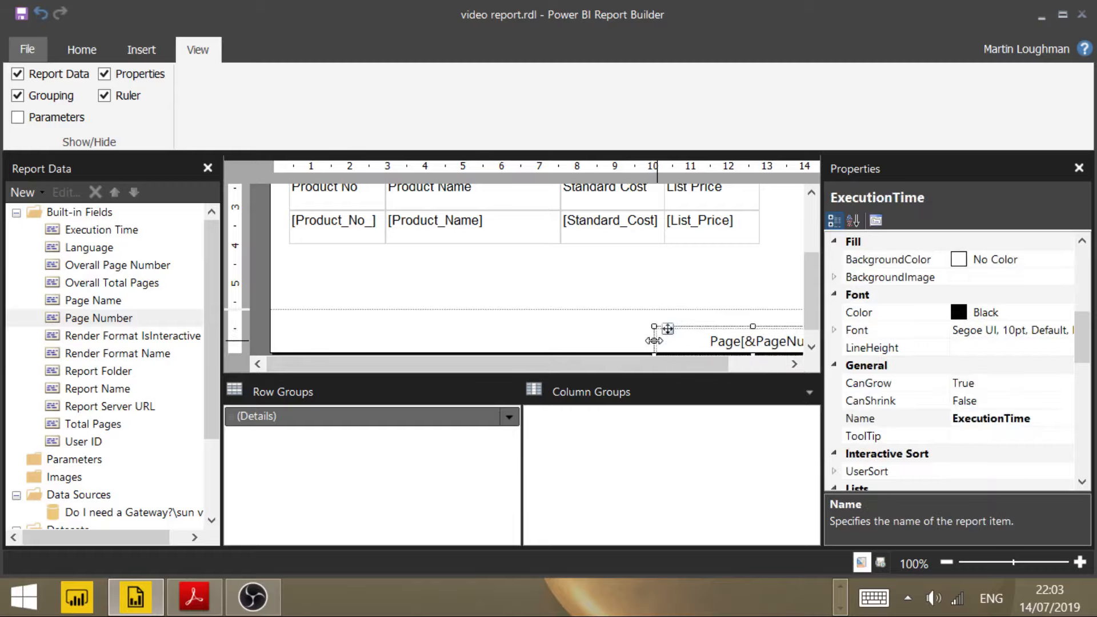
{"action": "left_click_drag", "start_coordinate": [654, 341], "coordinate": [365, 337]}
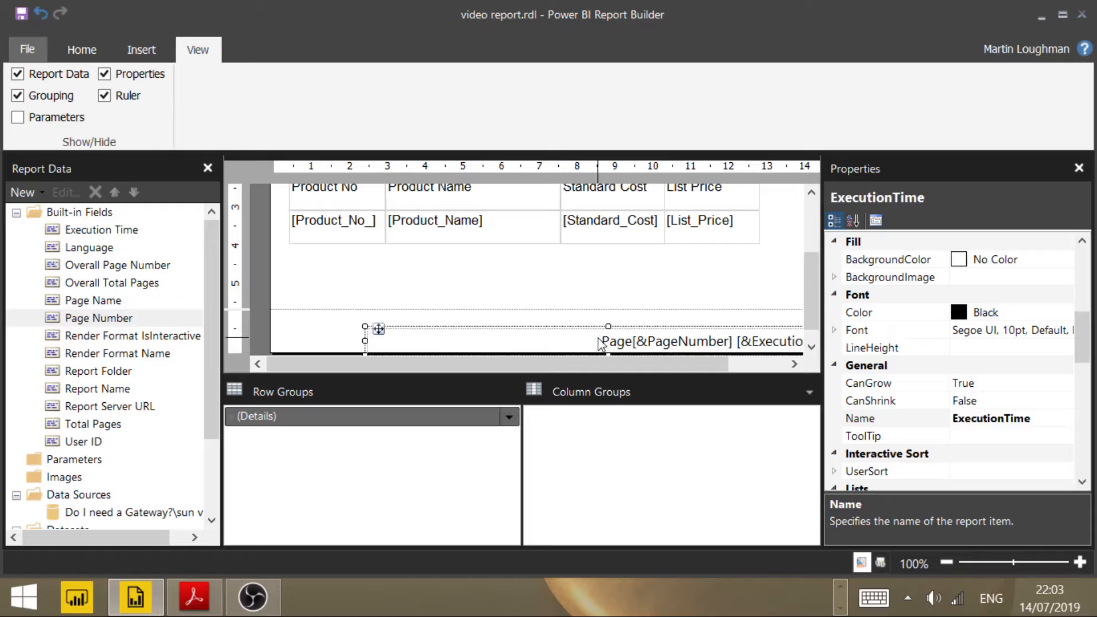
Step: Add "of" and the built-in Overall Total Pages field after the page number in the footer
{"action": "double_click", "coordinate": [734, 339]}
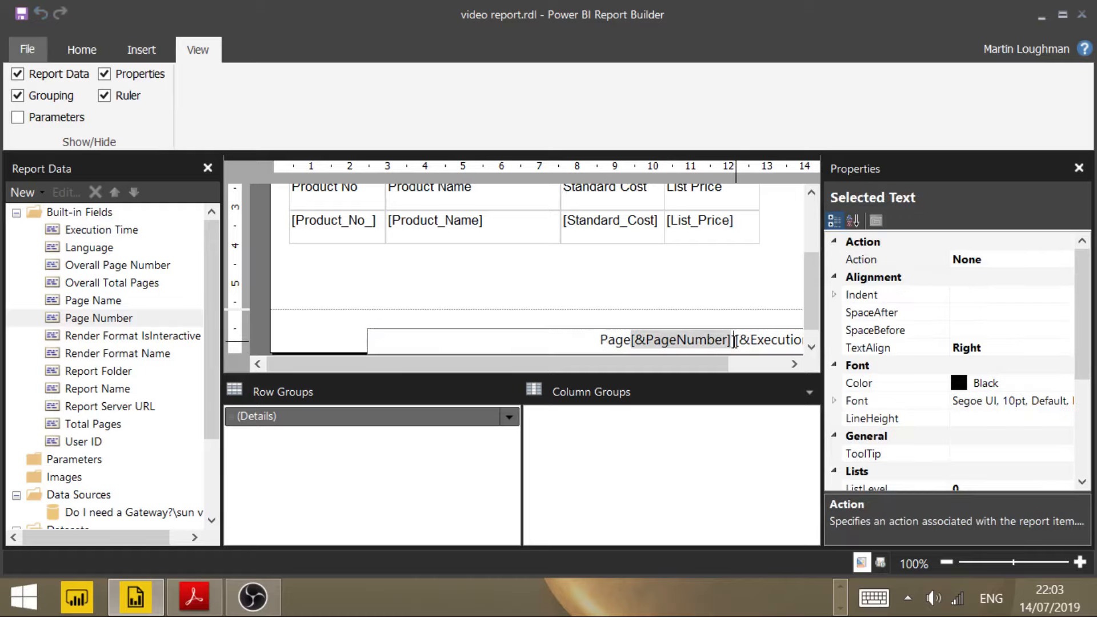
{"action": "type", "text": "of"}
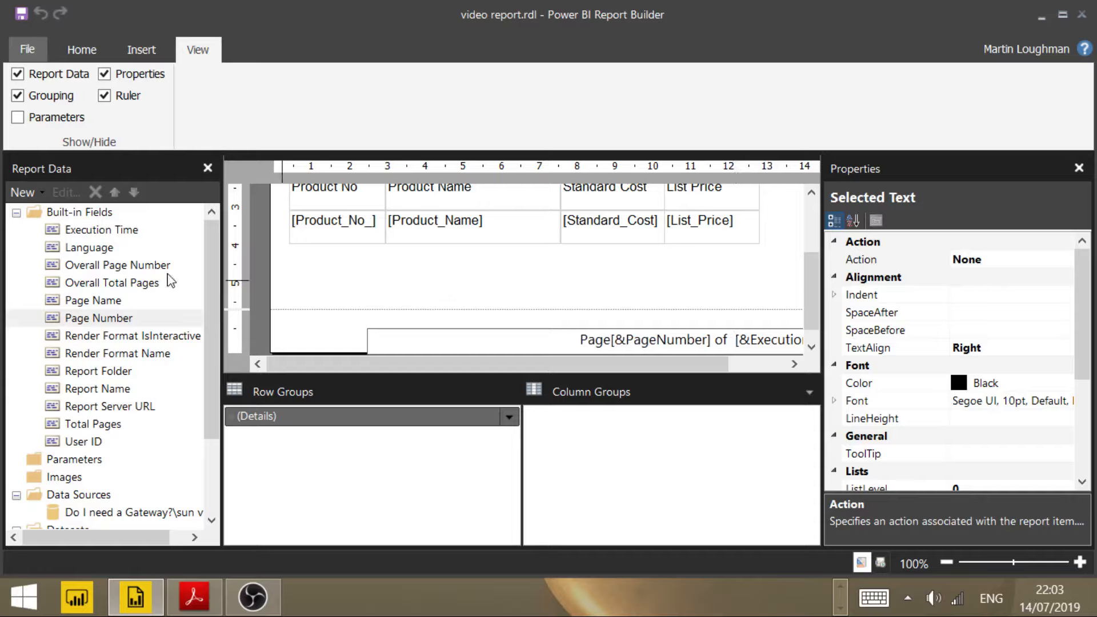
{"action": "left_click", "coordinate": [134, 289]}
{"action": "left_click_drag", "start_coordinate": [137, 317], "coordinate": [731, 331]}
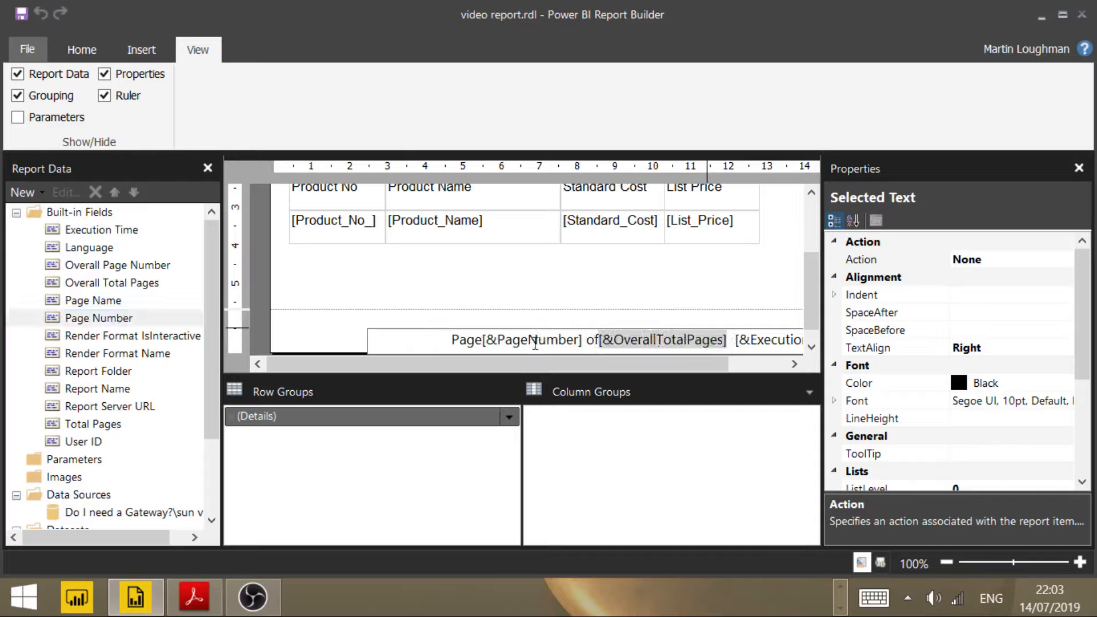
Step: Add a space after "Page" and after "of" in the footer text, and widen the gap before the execution time with extra spaces
{"action": "left_click", "coordinate": [477, 341]}
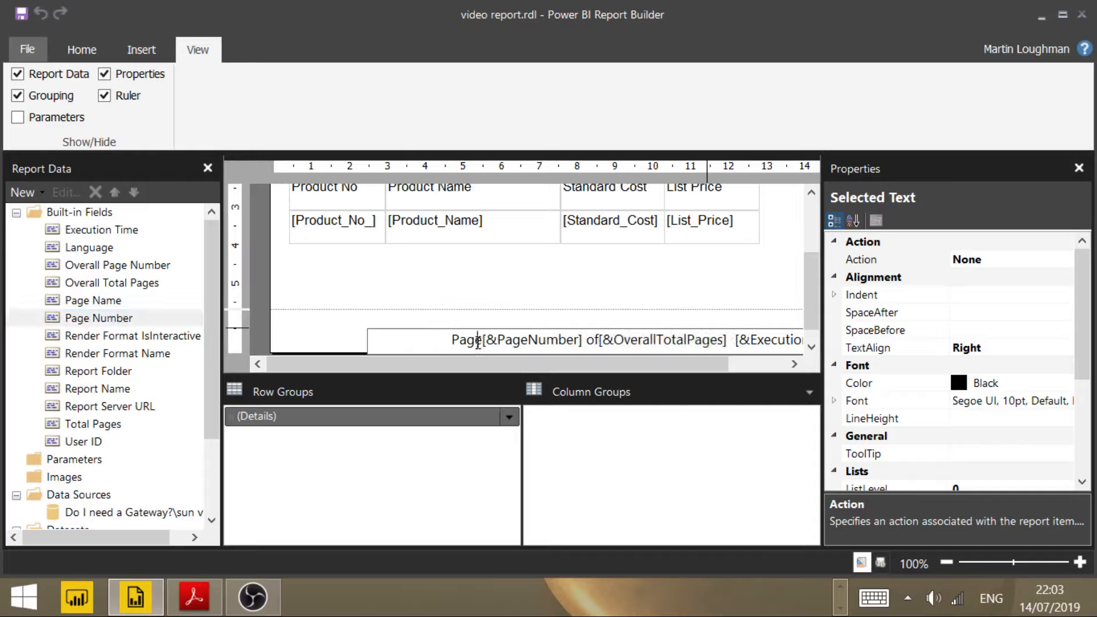
{"action": "left_click", "coordinate": [529, 342]}
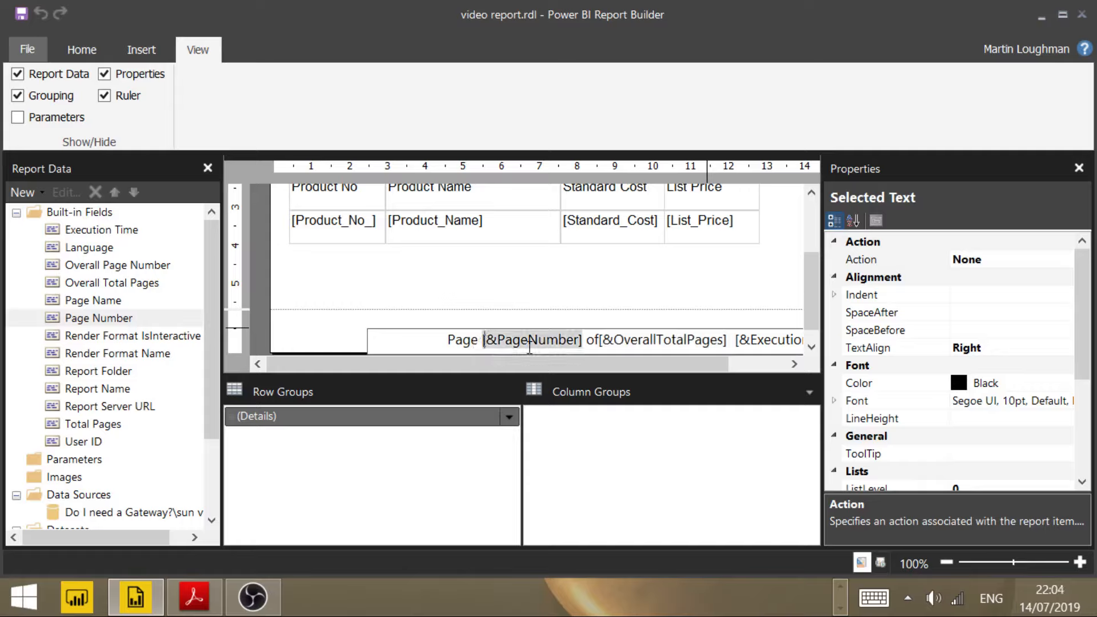
{"action": "key", "text": "Right"}
{"action": "key", "text": "Right"}
{"action": "key", "text": "Right"}
{"action": "key", "text": "Right"}
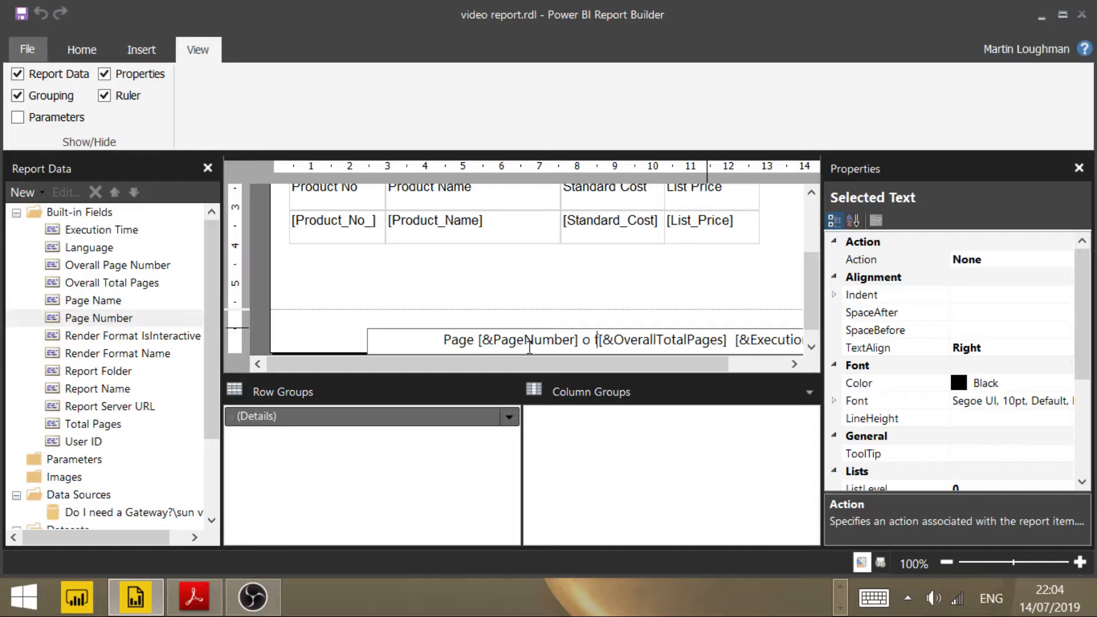
{"action": "key", "text": "Right"}
{"action": "key", "text": "Left"}
{"action": "key", "text": "BackSpace"}
{"action": "key", "text": "BackSpace"}
{"action": "key", "text": "Right"}
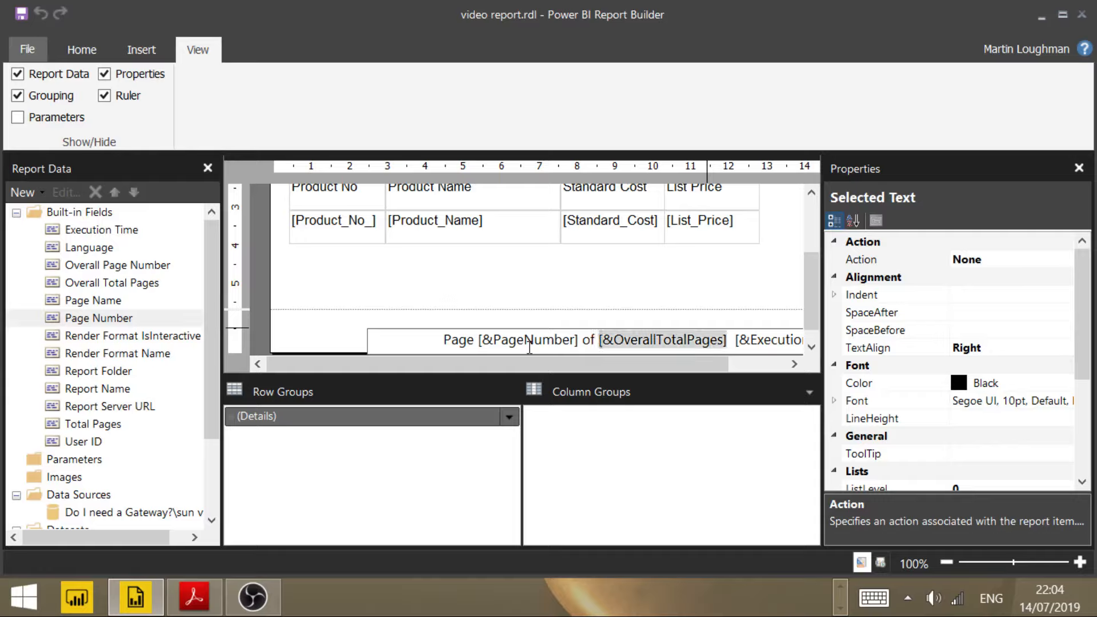
{"action": "left_click", "coordinate": [735, 341]}
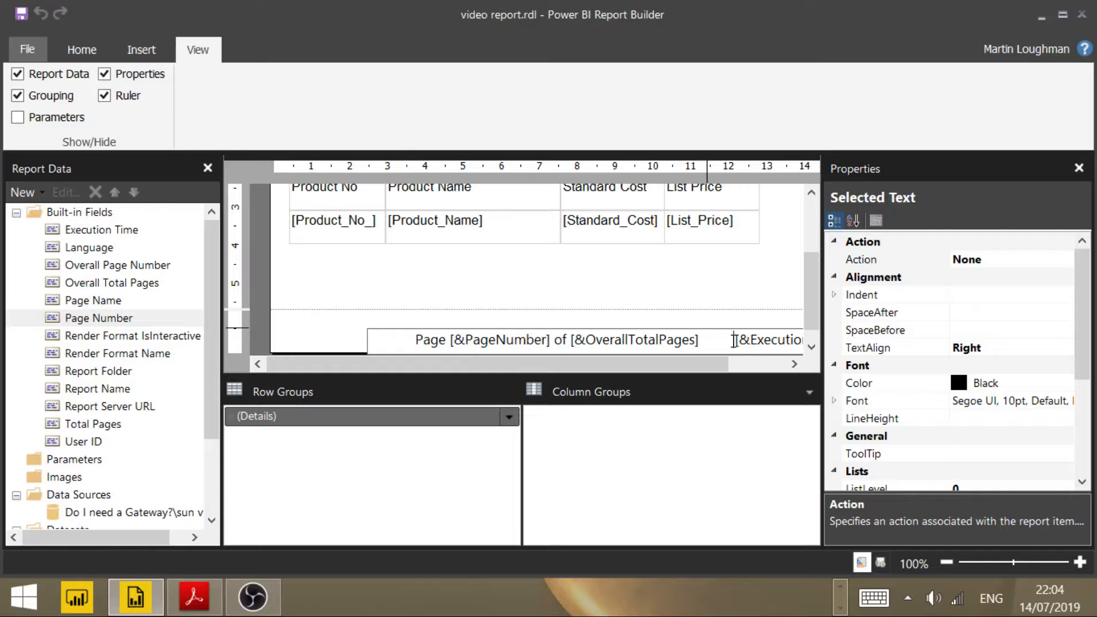
{"action": "key", "text": "Escape"}
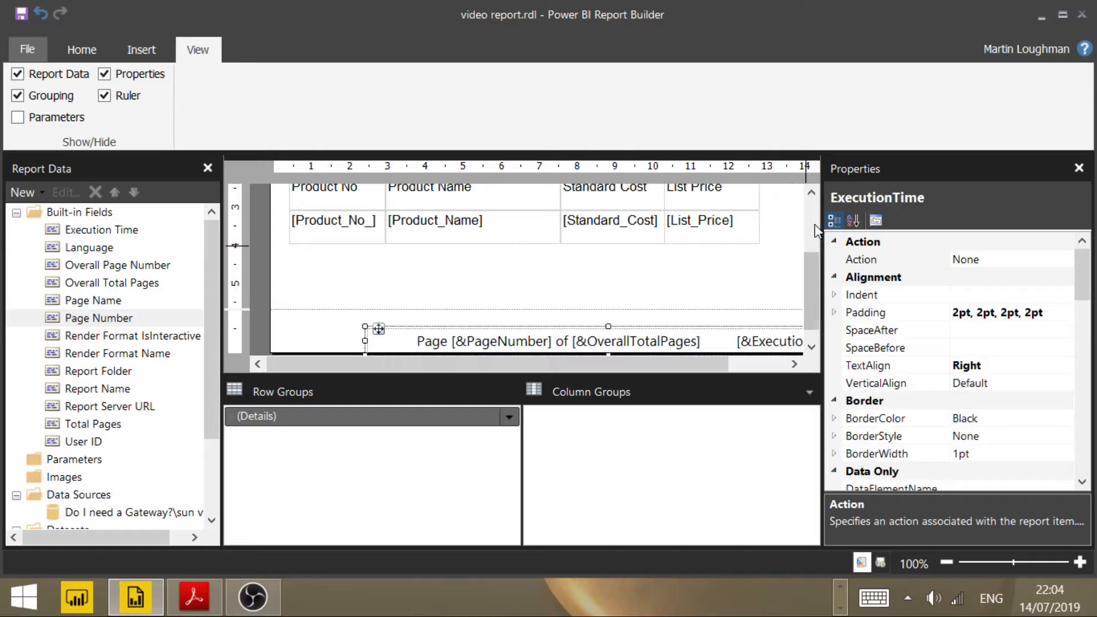
Step: Set the right padding of the table's Product No column to 16pt
{"action": "left_click", "coordinate": [813, 232]}
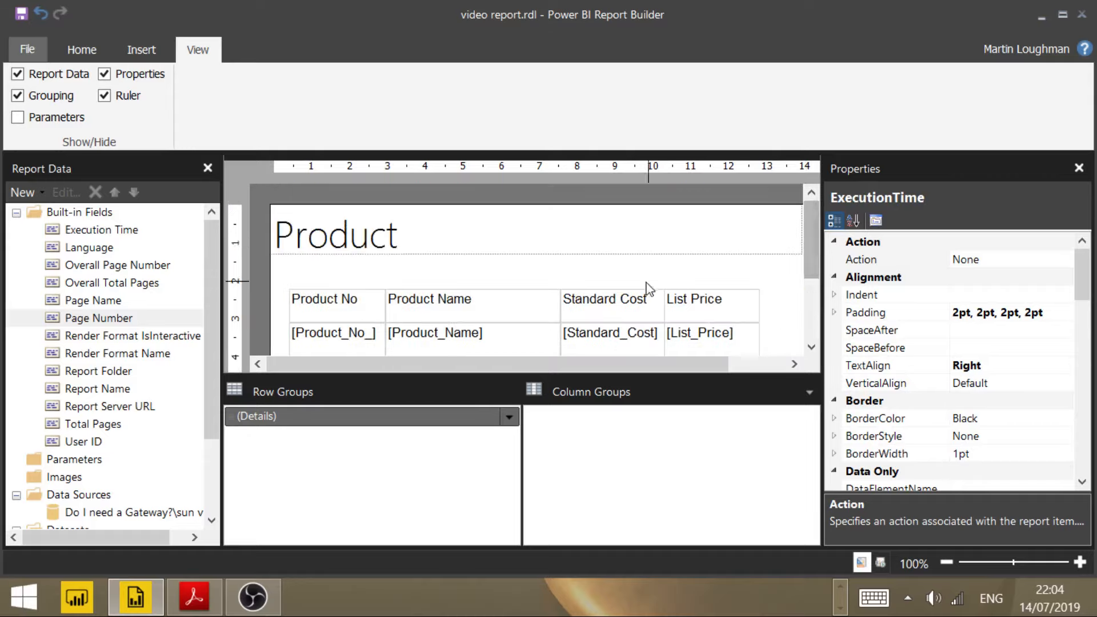
{"action": "left_click", "coordinate": [358, 298]}
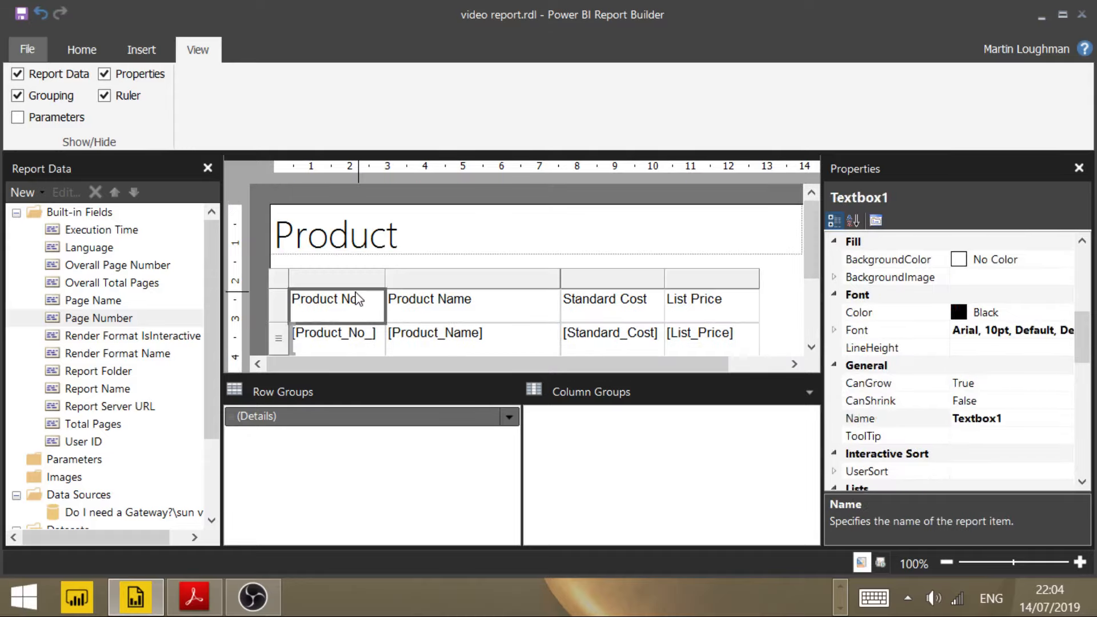
{"action": "left_click", "coordinate": [358, 280]}
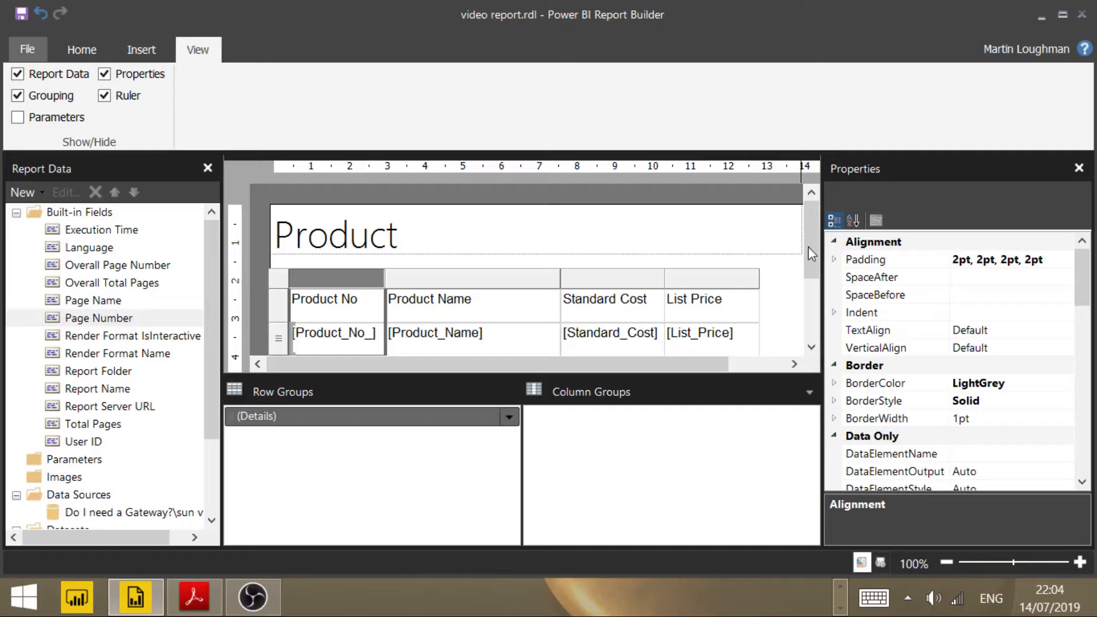
{"action": "left_click", "coordinate": [985, 258]}
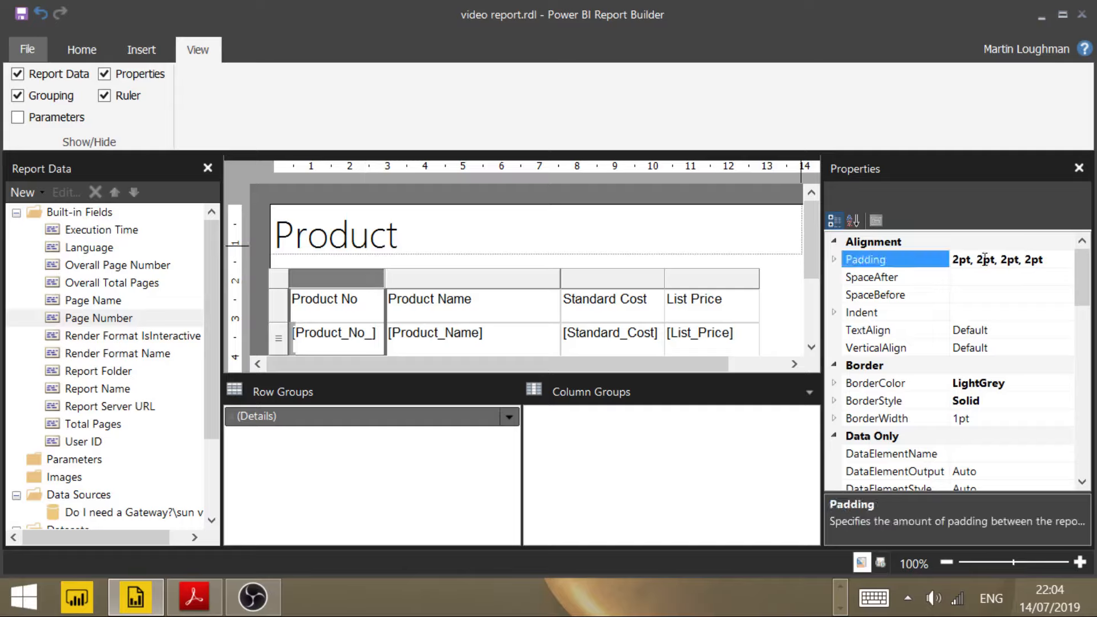
{"action": "key", "text": "BackSpace"}
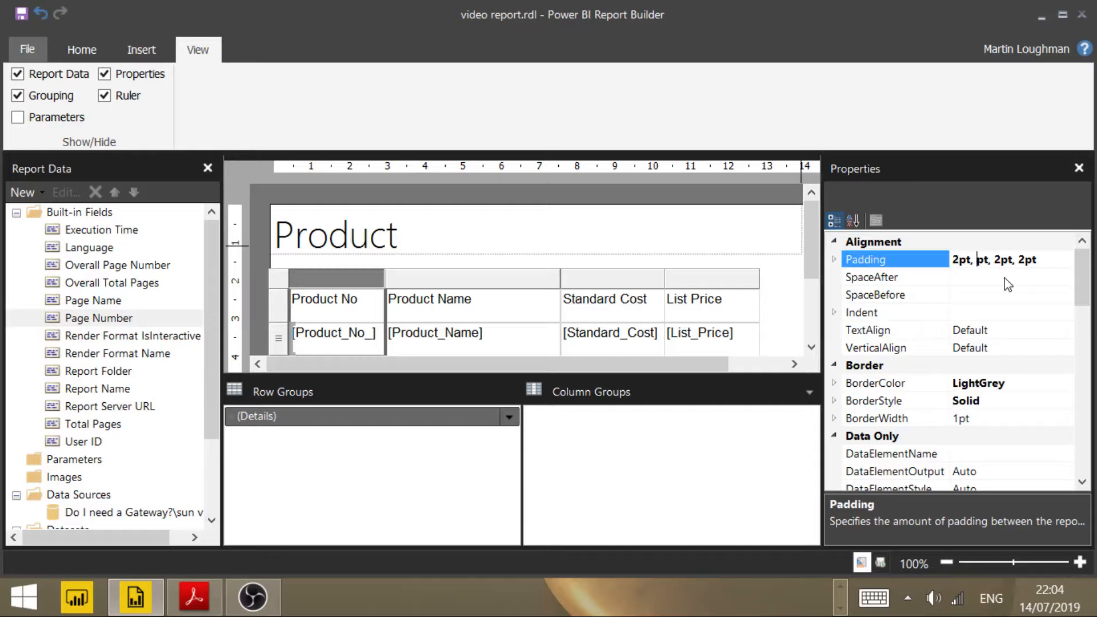
{"action": "type", "text": "16"}
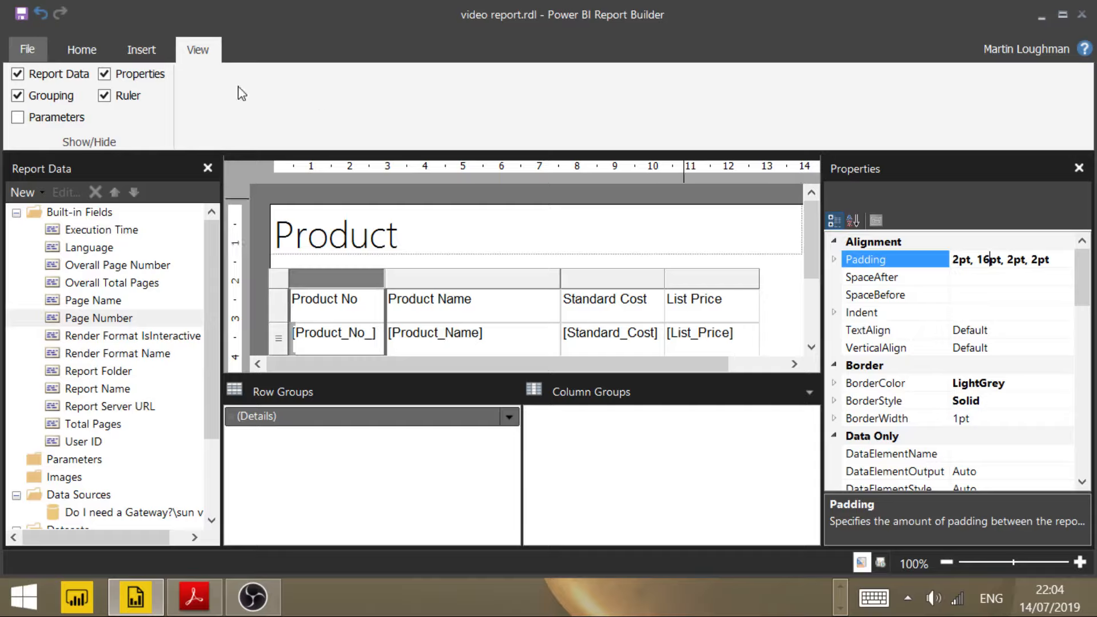
Step: Run the report and check the Product No alignment and the footer at the end of the first page
{"action": "left_click", "coordinate": [85, 57]}
{"action": "left_click", "coordinate": [85, 57]}
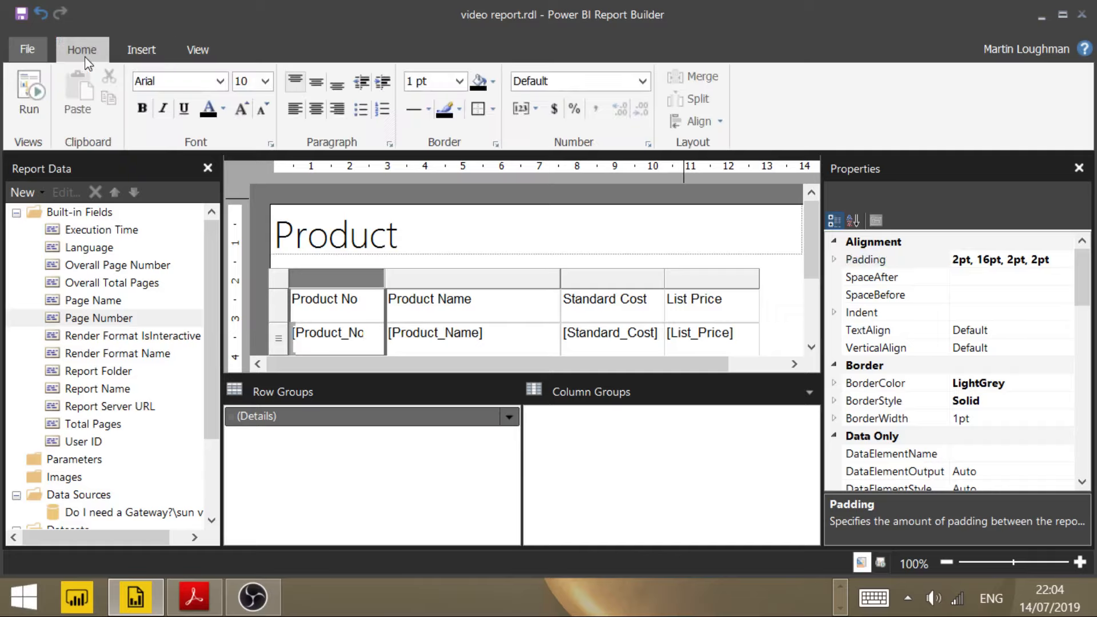
{"action": "left_click", "coordinate": [29, 100]}
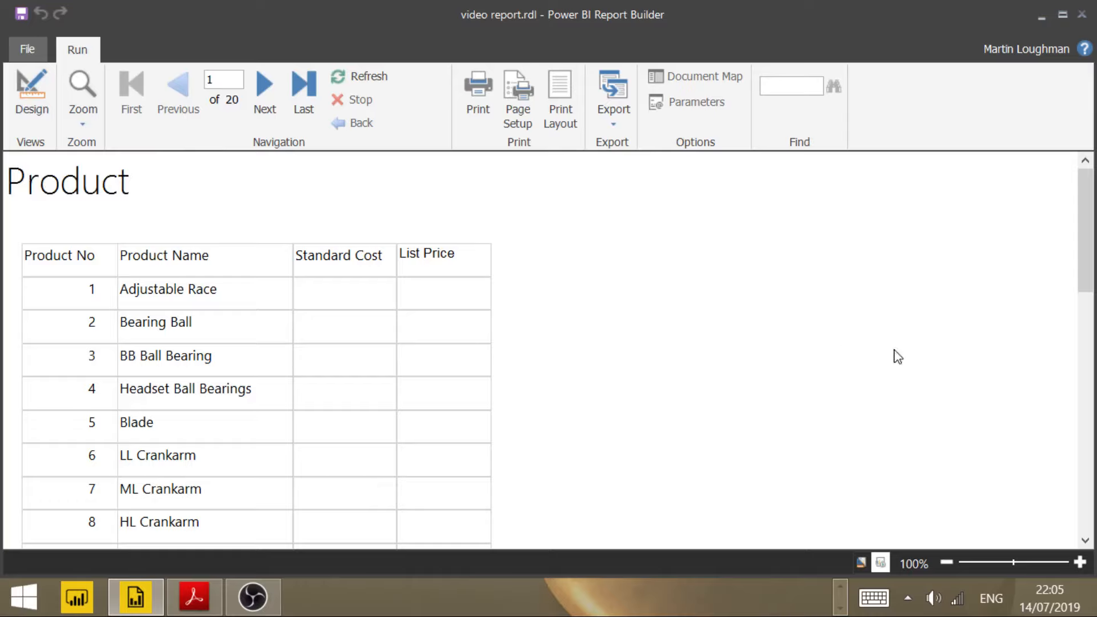
{"action": "scroll", "coordinate": [897, 357], "scroll_direction": "down", "scroll_amount": 3}
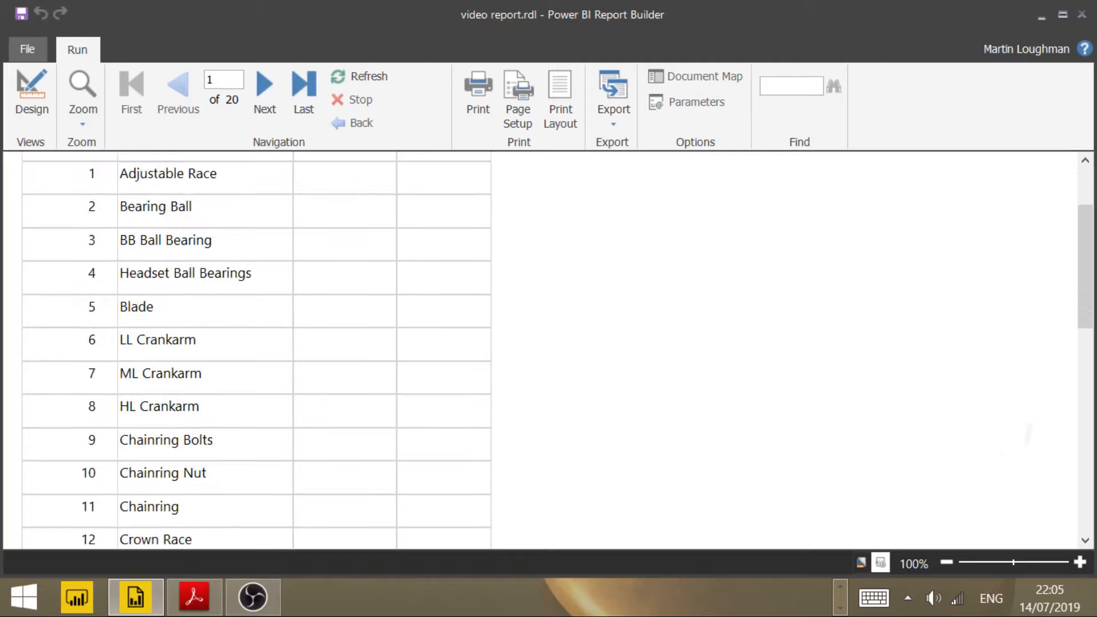
{"action": "scroll", "coordinate": [1026, 454], "scroll_direction": "down", "scroll_amount": 5}
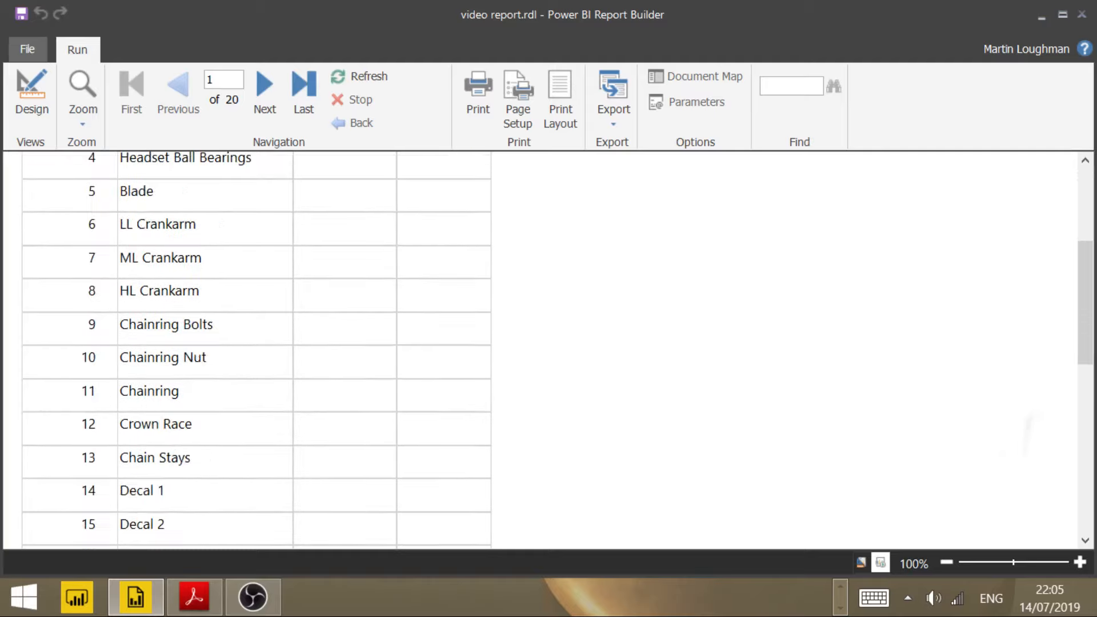
{"action": "scroll", "coordinate": [557, 350], "scroll_direction": "down", "scroll_amount": 7}
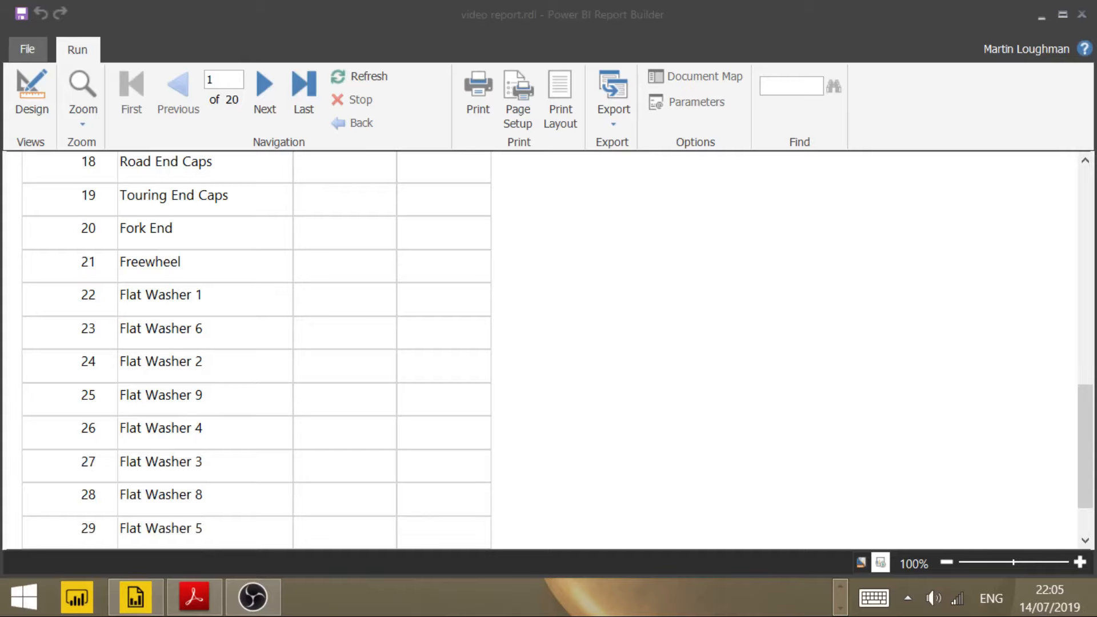
{"action": "scroll", "coordinate": [257, 348], "scroll_direction": "down", "scroll_amount": 3}
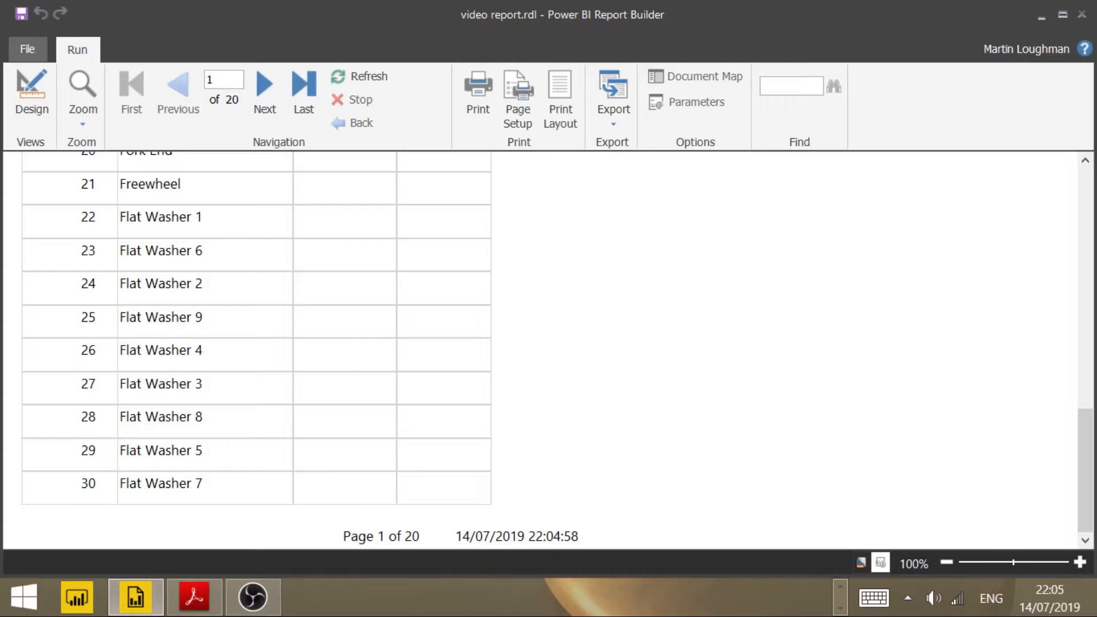
Step: Export the report as a PDF named "test prods 10.pdf" in the summer folder
{"action": "left_click", "coordinate": [613, 94]}
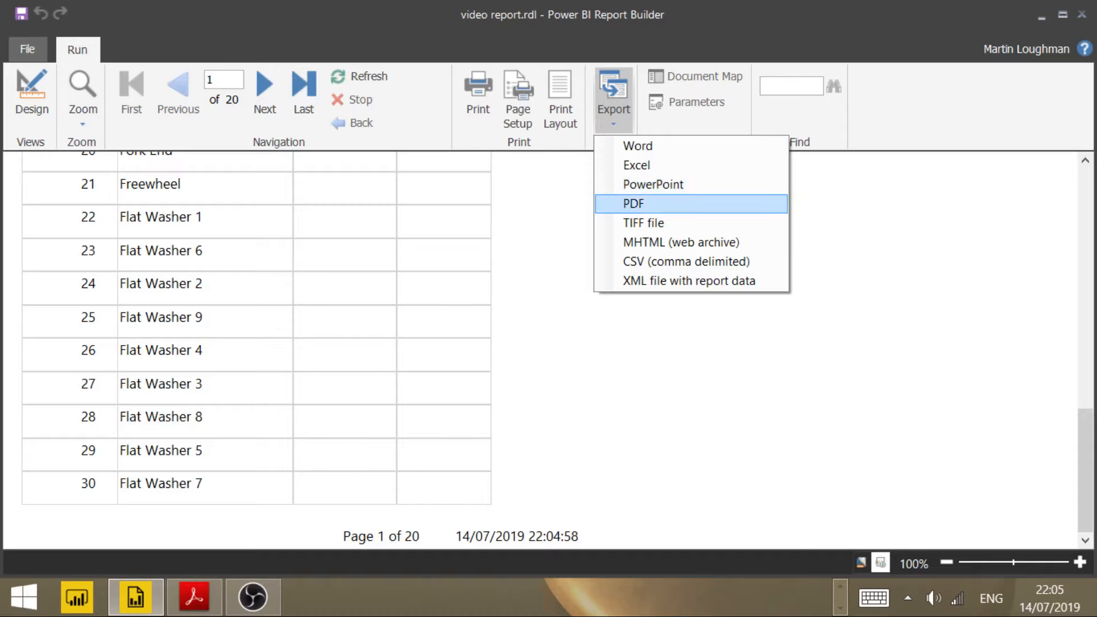
{"action": "left_click", "coordinate": [634, 203]}
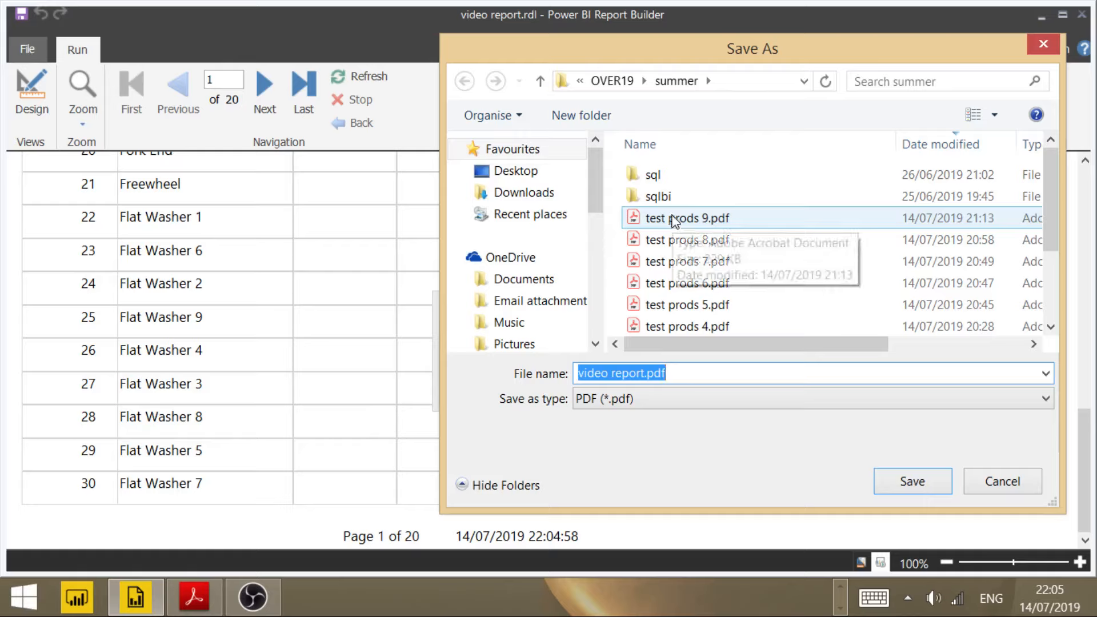
{"action": "left_click", "coordinate": [672, 225]}
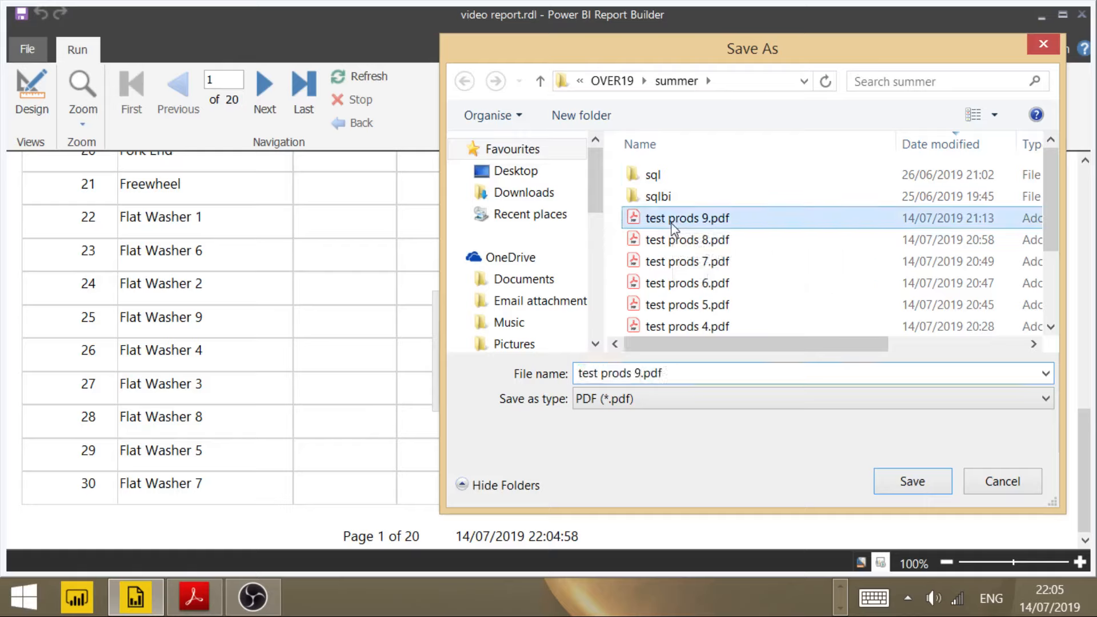
{"action": "left_click", "coordinate": [643, 373]}
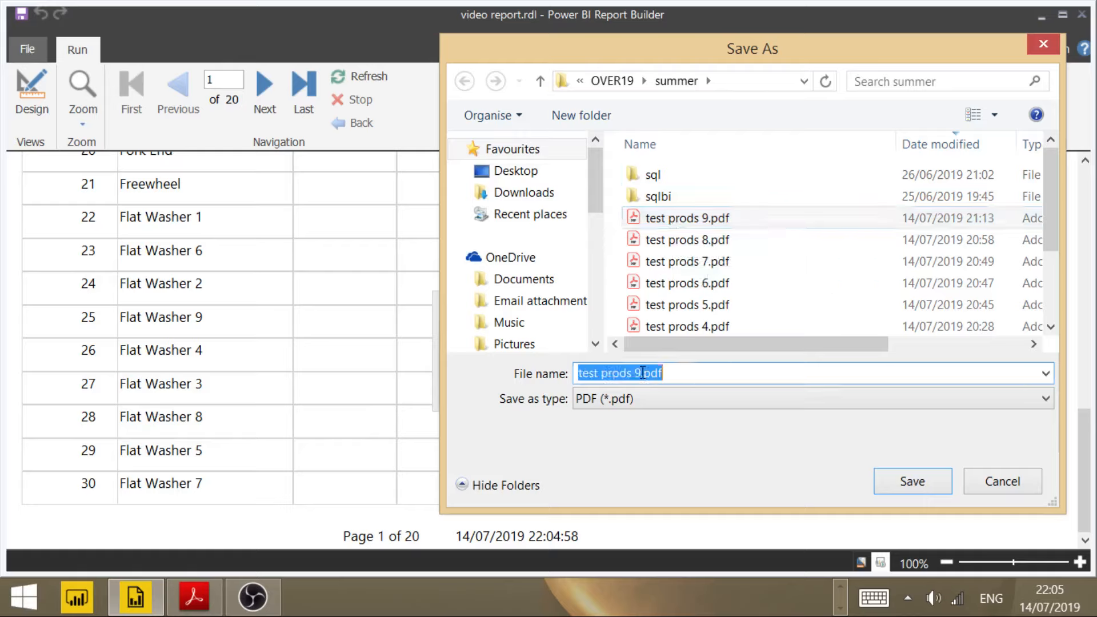
{"action": "left_click", "coordinate": [643, 373]}
{"action": "key", "text": "BackSpace"}
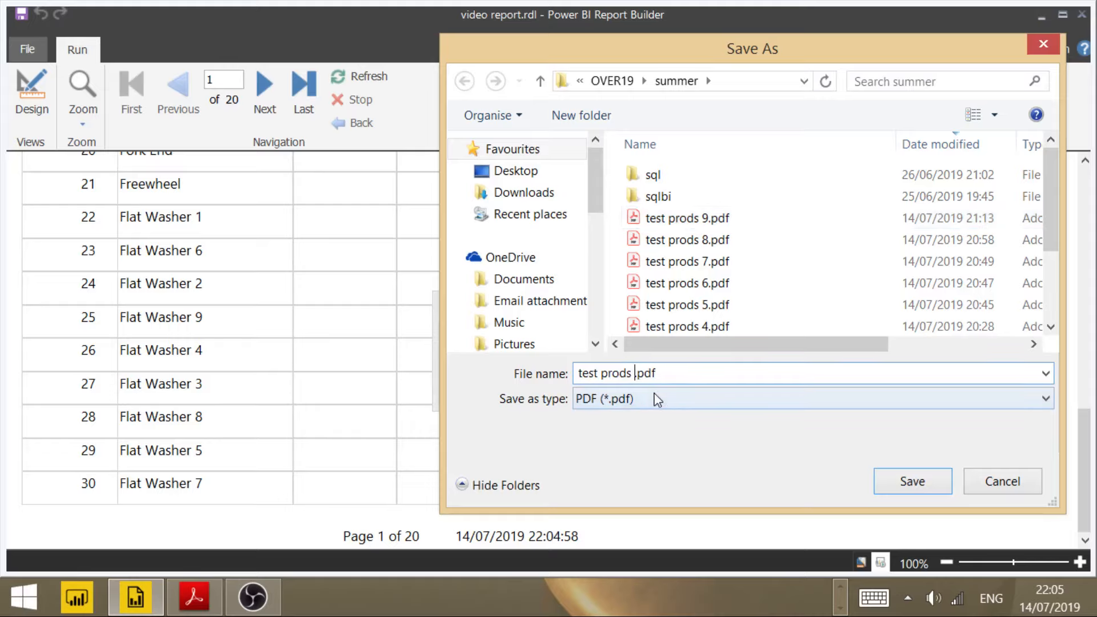
{"action": "type", "text": "10"}
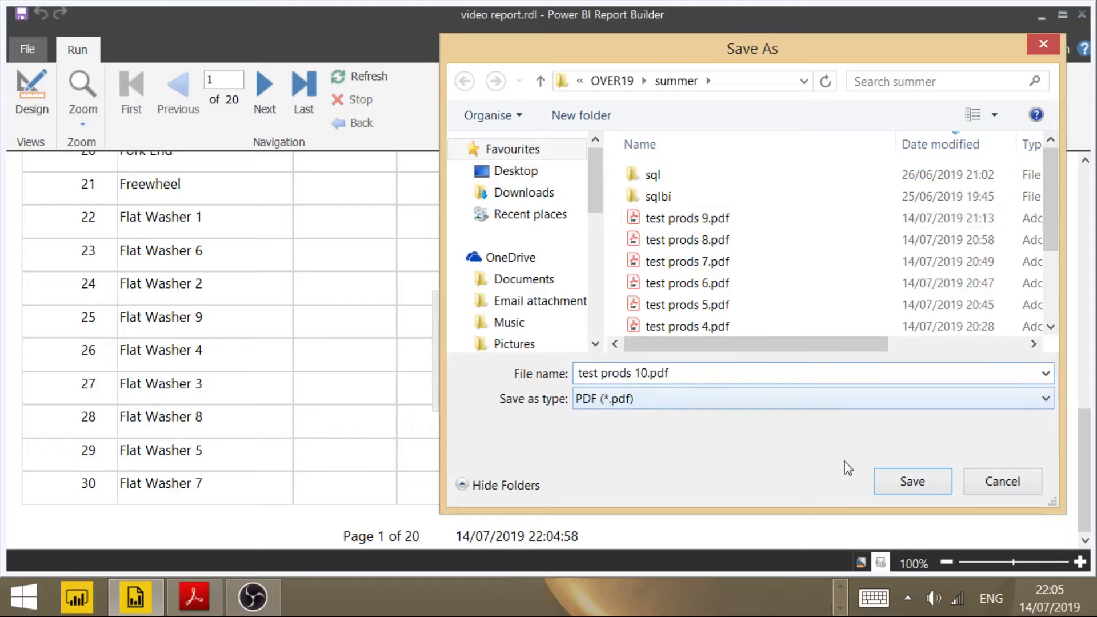
{"action": "left_click", "coordinate": [906, 482]}
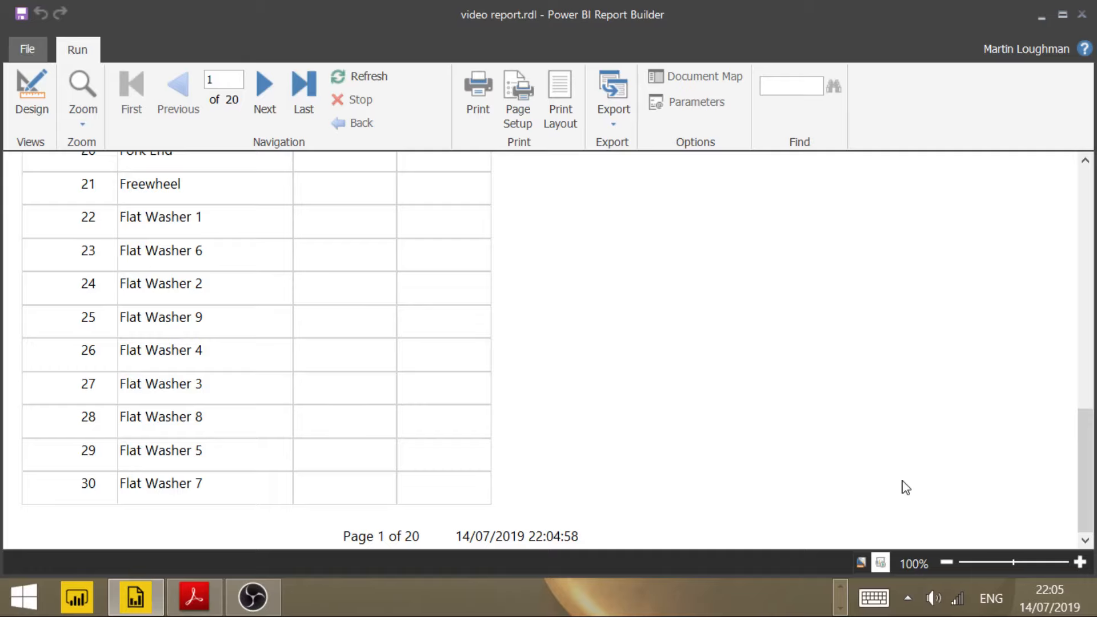
Step: Switch to Adobe Acrobat Reader DC and open "test prods 10.pdf" from the summer folder
{"action": "key", "text": "alt+Tab"}
{"action": "key", "text": "alt+Tab"}
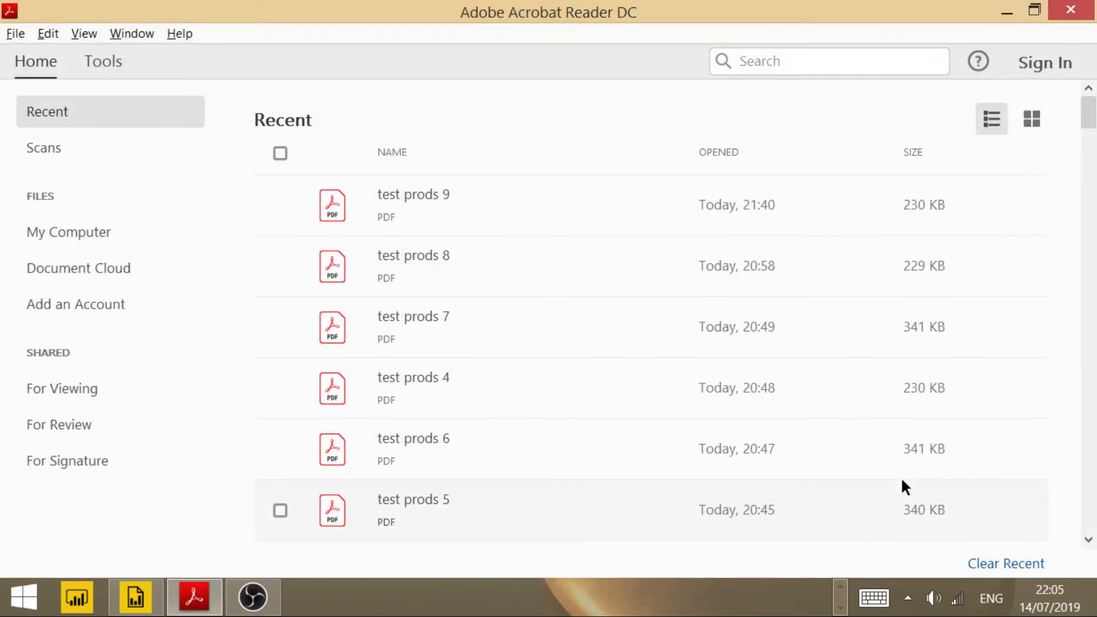
{"action": "left_click", "coordinate": [22, 34]}
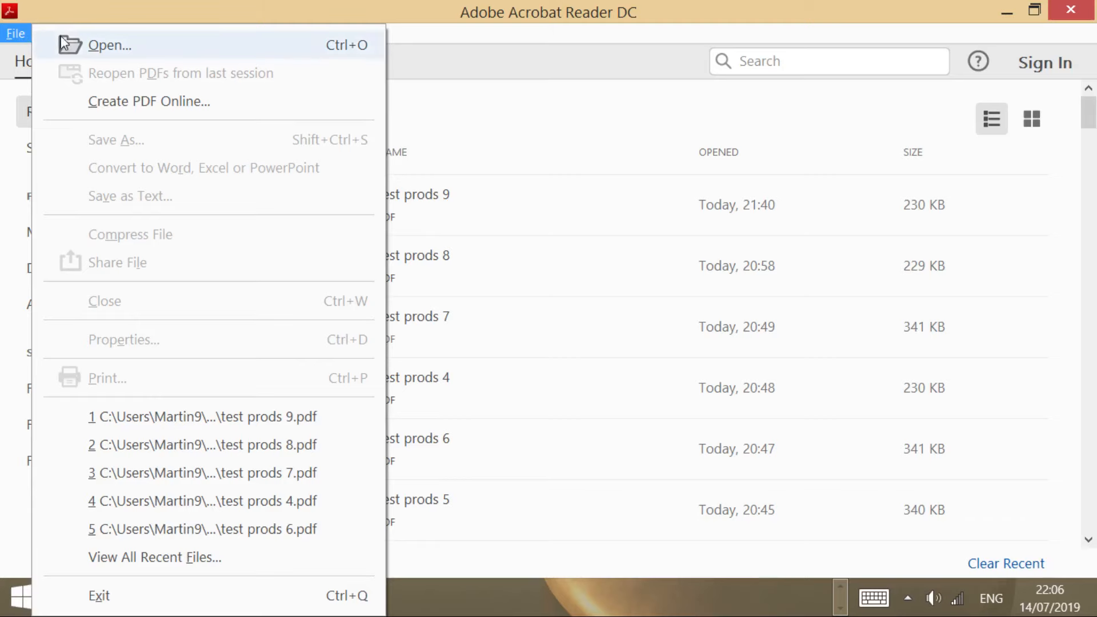
{"action": "left_click", "coordinate": [86, 45]}
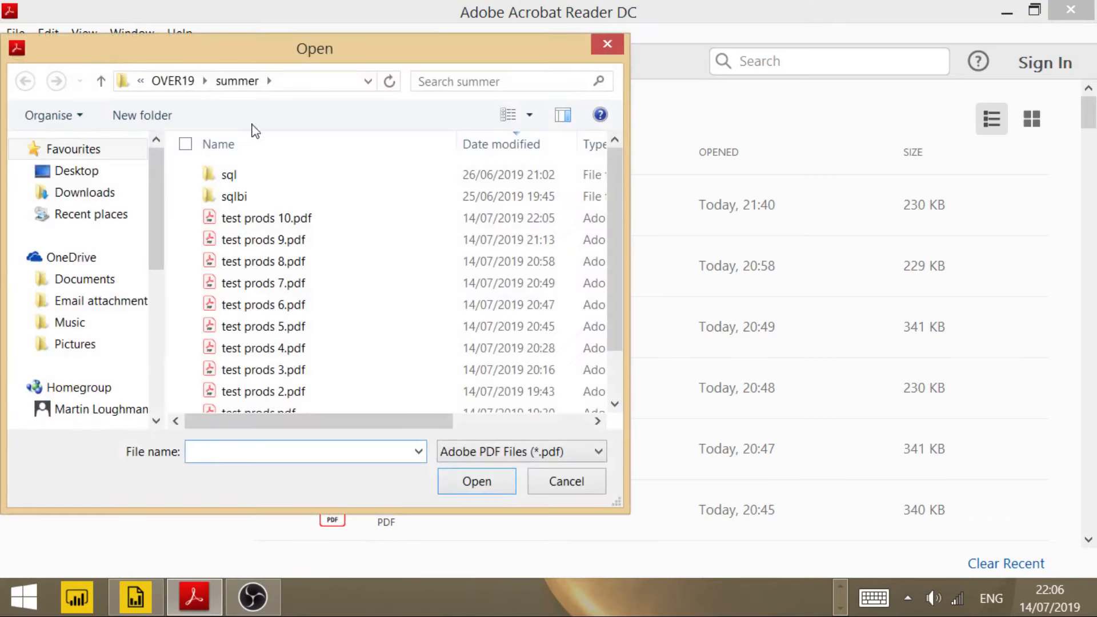
{"action": "left_click", "coordinate": [246, 220]}
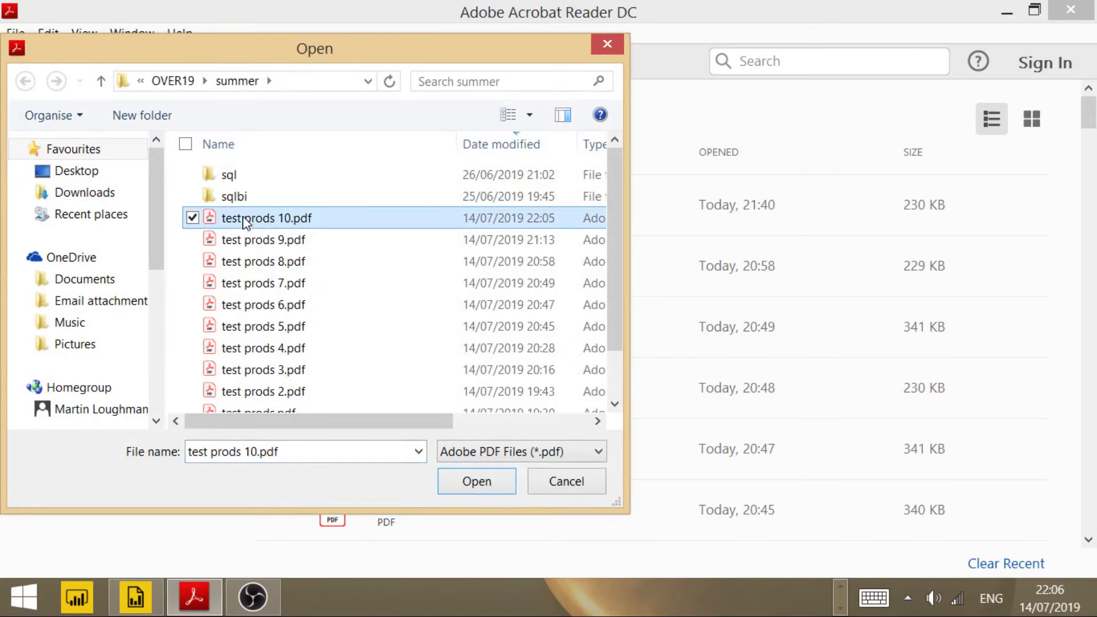
{"action": "left_click", "coordinate": [480, 486]}
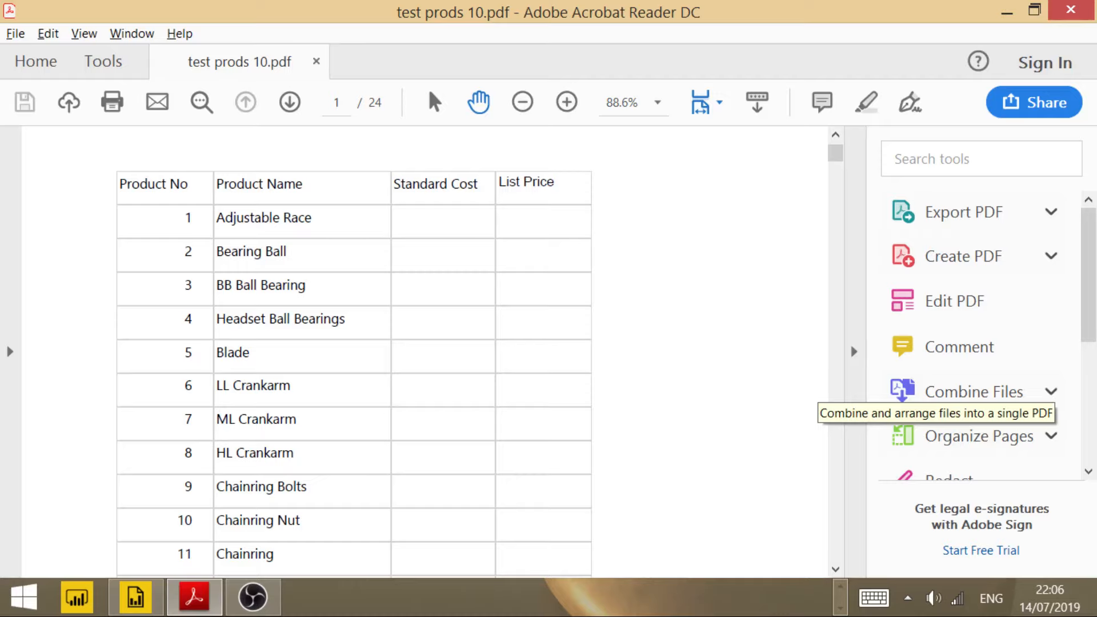
Step: Collapse the tools pane and examine the PDF's first page from the title down to the footer's page numbering
{"action": "left_click", "coordinate": [853, 351]}
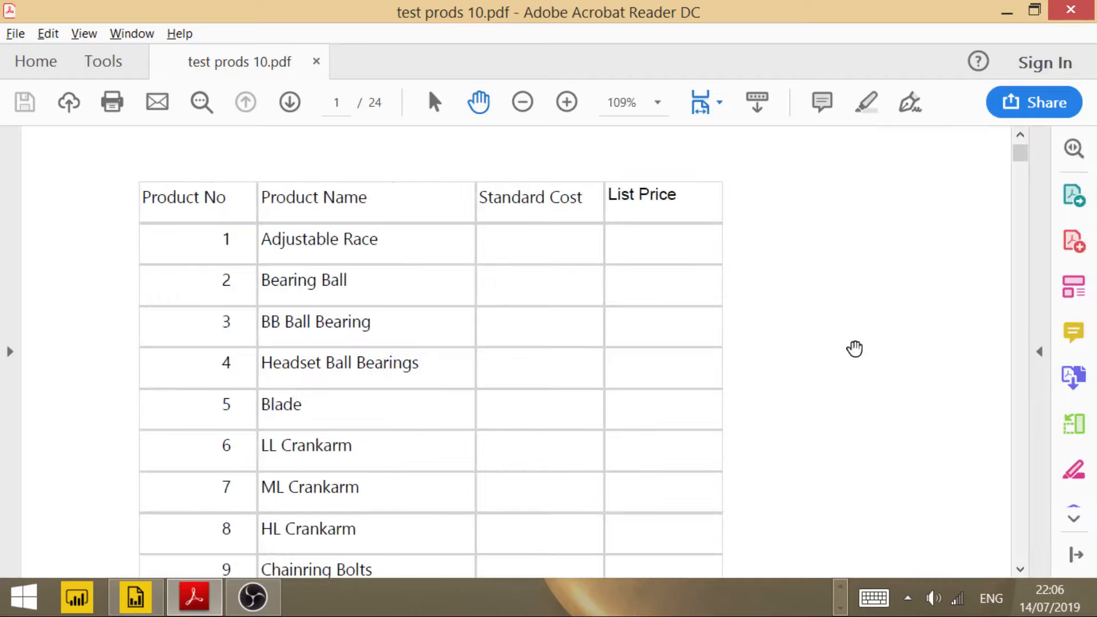
{"action": "scroll", "coordinate": [854, 348], "scroll_direction": "up", "scroll_amount": 2}
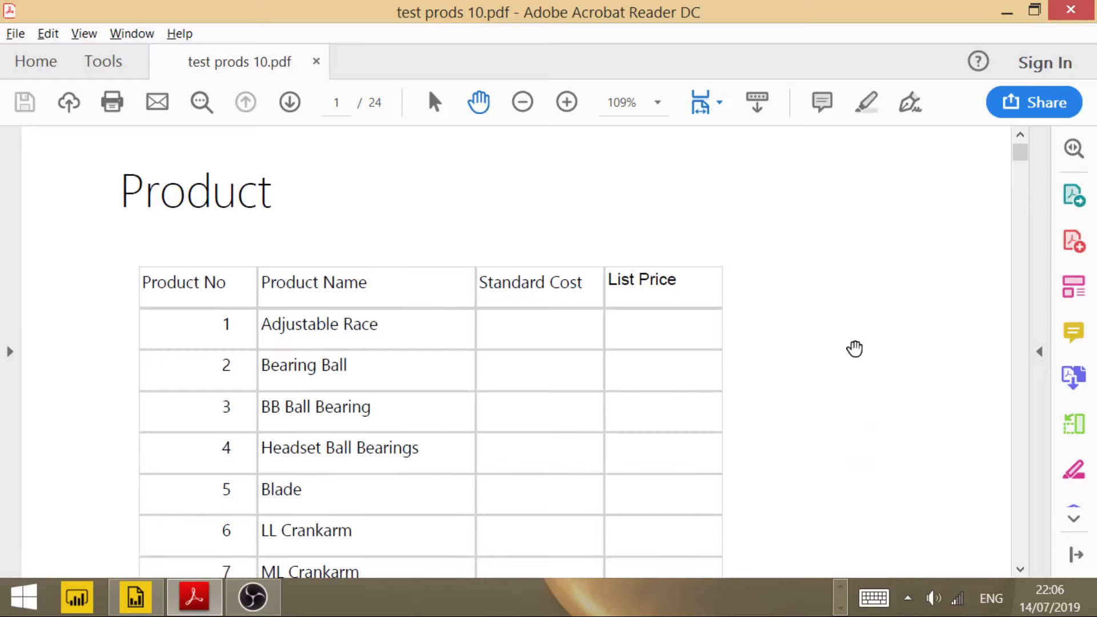
{"action": "scroll", "coordinate": [854, 348], "scroll_direction": "down", "scroll_amount": 3}
{"action": "scroll", "coordinate": [854, 348], "scroll_direction": "down", "scroll_amount": 5}
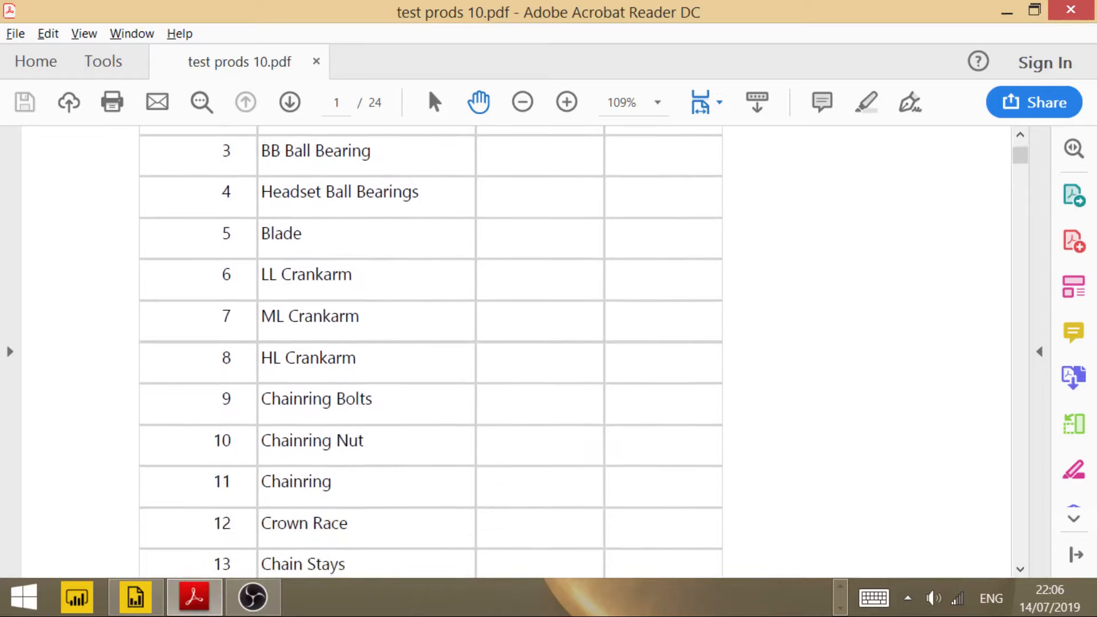
{"action": "scroll", "coordinate": [855, 349], "scroll_direction": "down", "scroll_amount": 6}
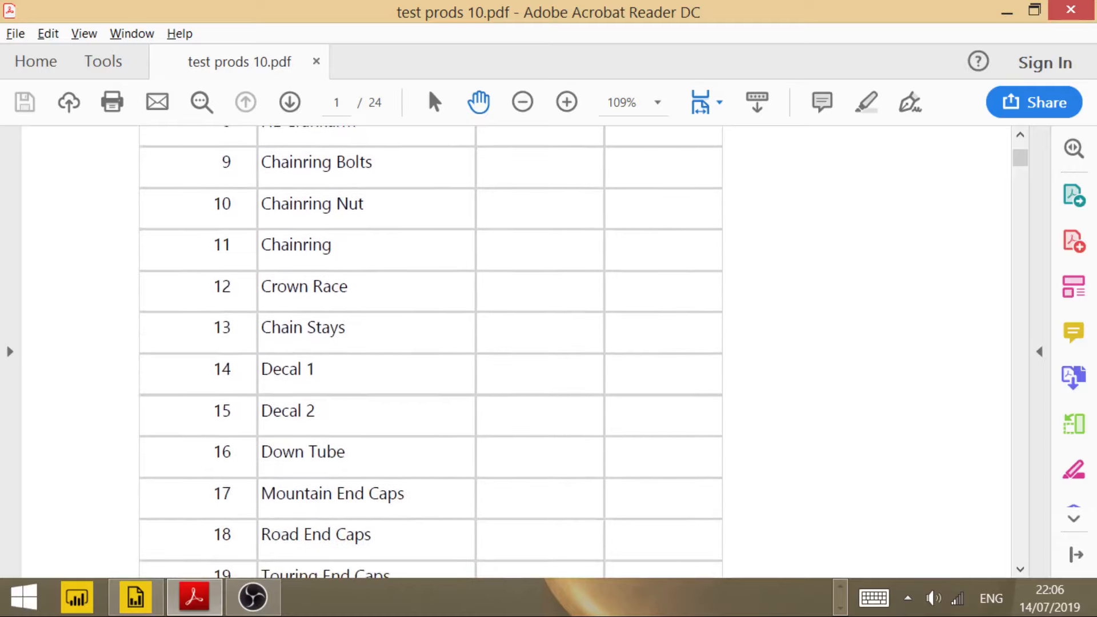
{"action": "scroll", "coordinate": [854, 349], "scroll_direction": "down", "scroll_amount": 4}
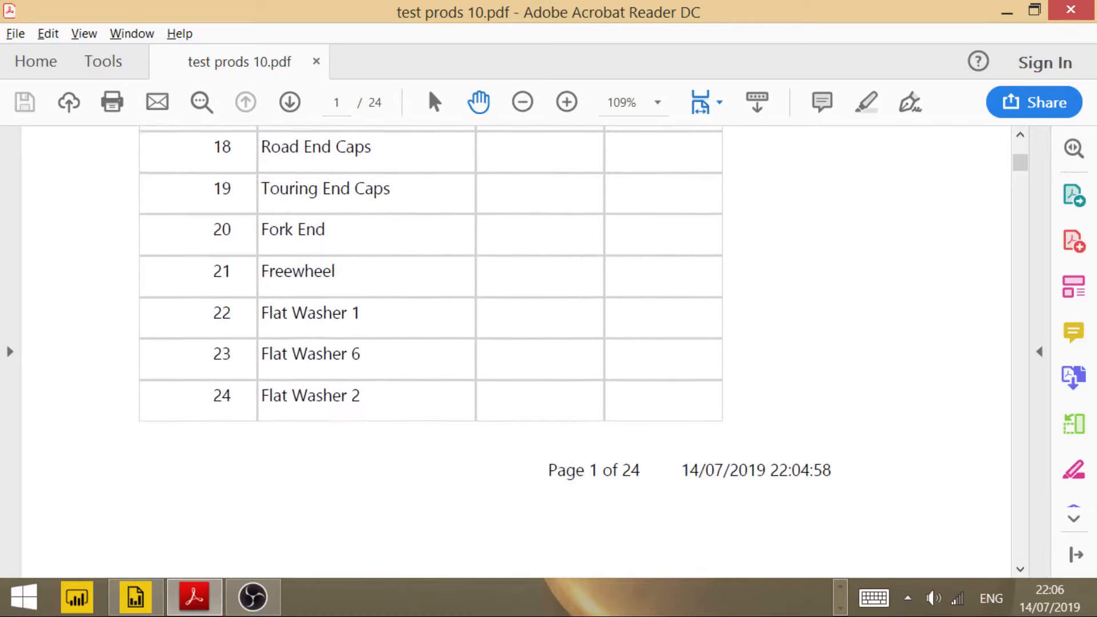
Step: Examine the break between the PDF's first and second pages for the footer page number and the repeated table header
{"action": "scroll", "coordinate": [854, 348], "scroll_direction": "down", "scroll_amount": 4}
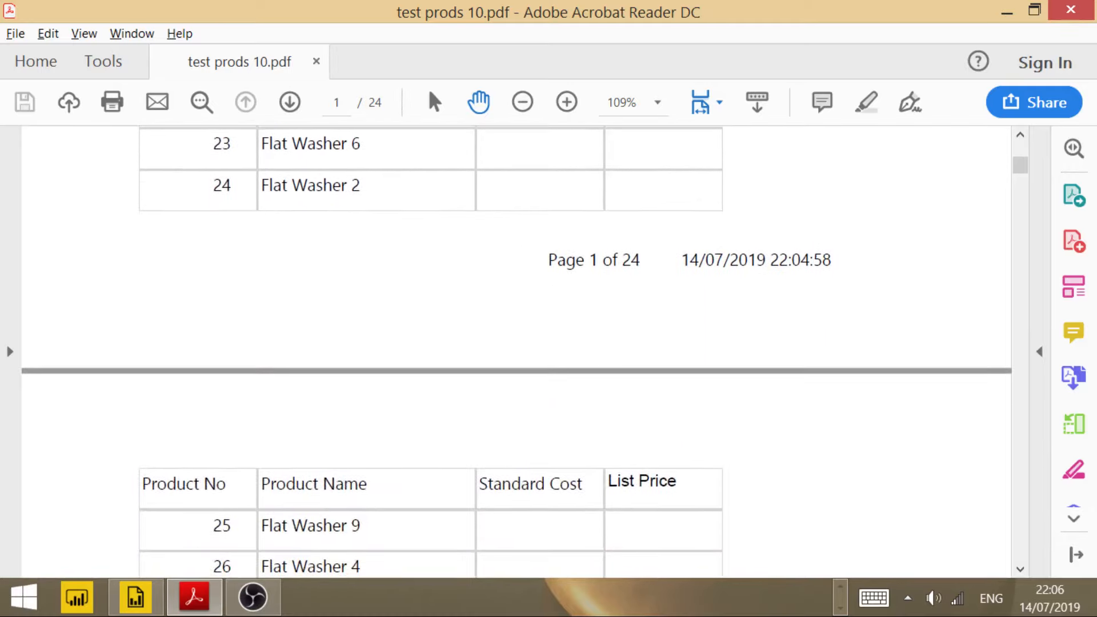
{"action": "scroll", "coordinate": [872, 437], "scroll_direction": "up", "scroll_amount": 2}
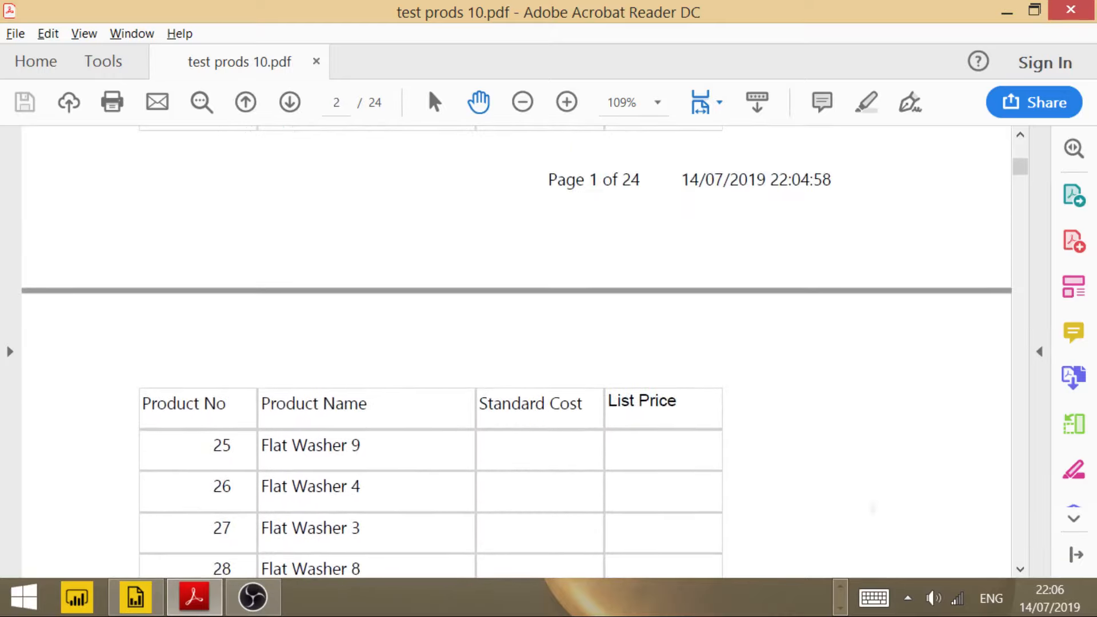
{"action": "scroll", "coordinate": [874, 502], "scroll_direction": "down", "scroll_amount": 1}
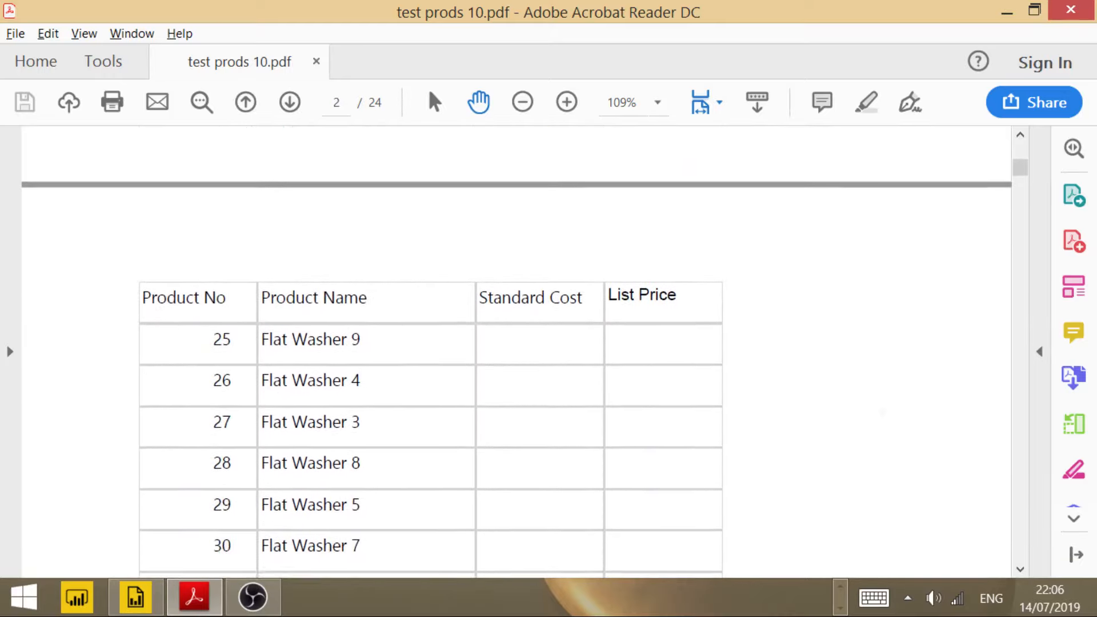
{"action": "scroll", "coordinate": [879, 451], "scroll_direction": "up", "scroll_amount": 2}
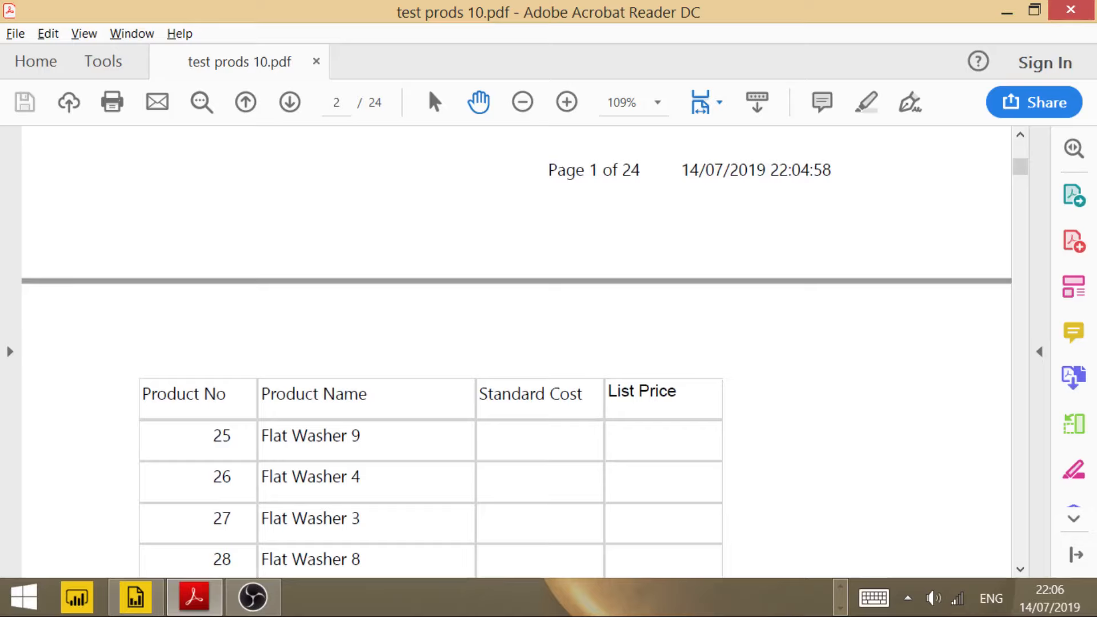
Step: Look through the PDF from page 2 to page 7, checking the repeated column headers and footer numbering on each page
{"action": "scroll", "coordinate": [878, 430], "scroll_direction": "down", "scroll_amount": 7}
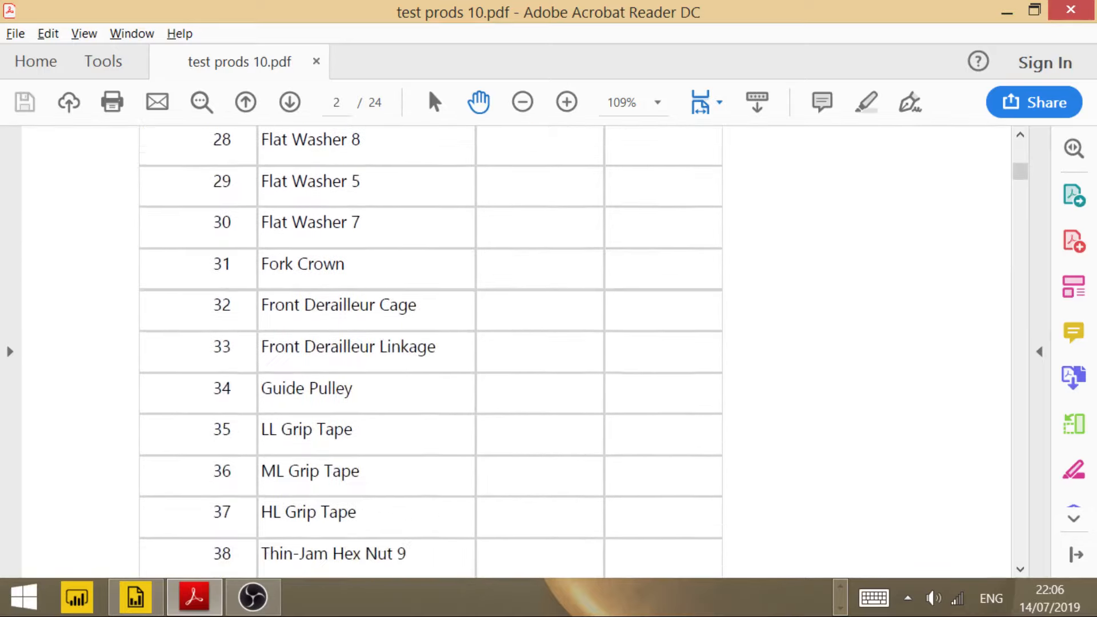
{"action": "scroll", "coordinate": [514, 352], "scroll_direction": "down", "scroll_amount": 7}
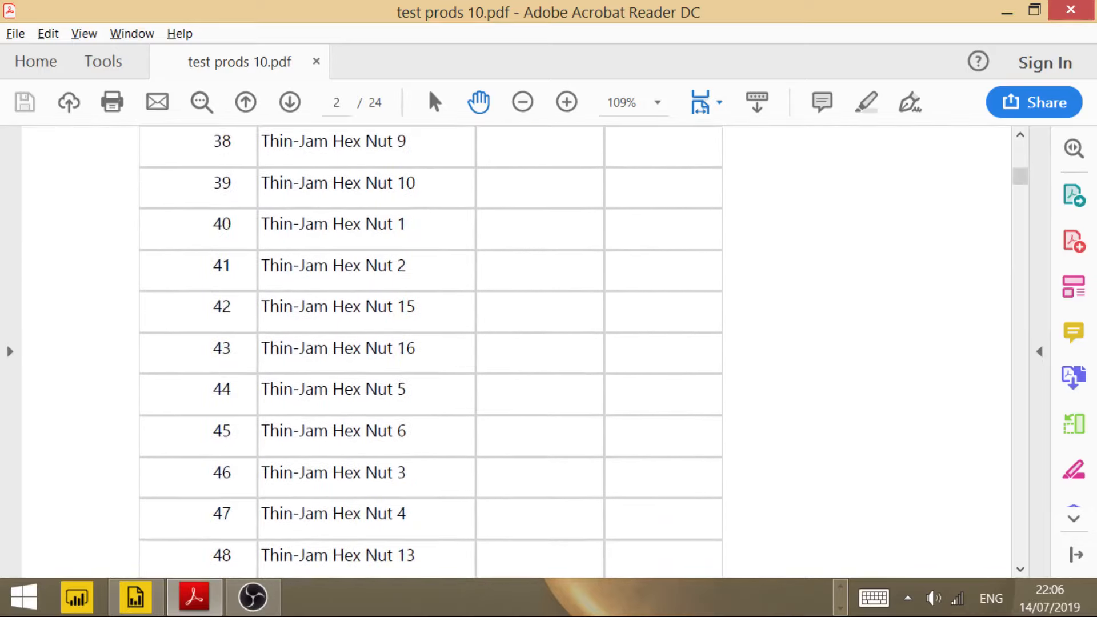
{"action": "scroll", "coordinate": [514, 351], "scroll_direction": "down", "scroll_amount": 9}
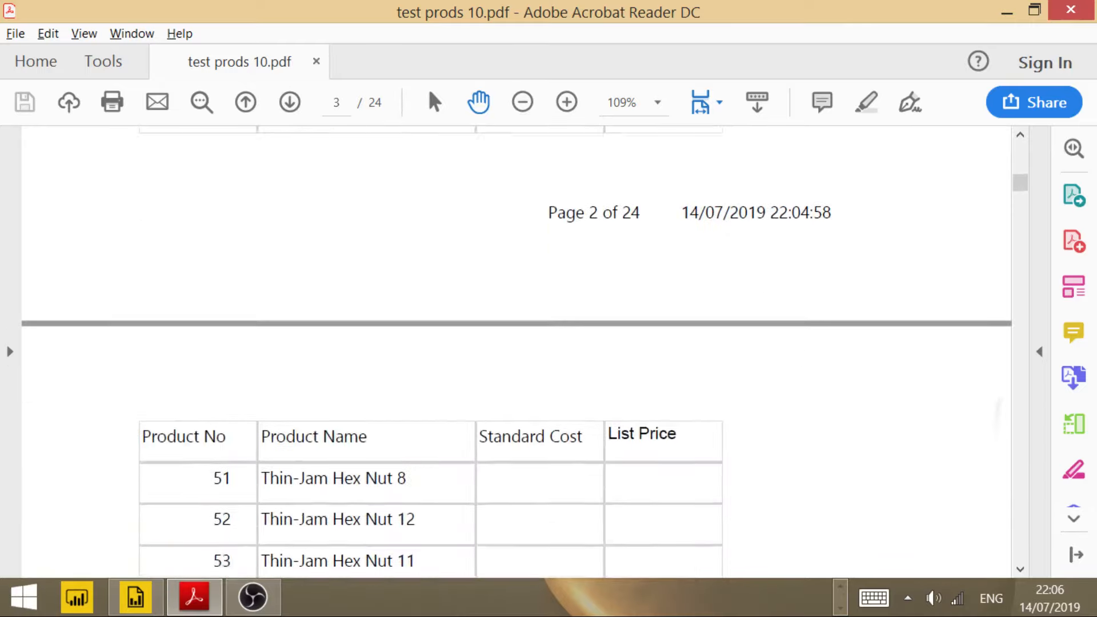
{"action": "scroll", "coordinate": [514, 352], "scroll_direction": "down", "scroll_amount": 8}
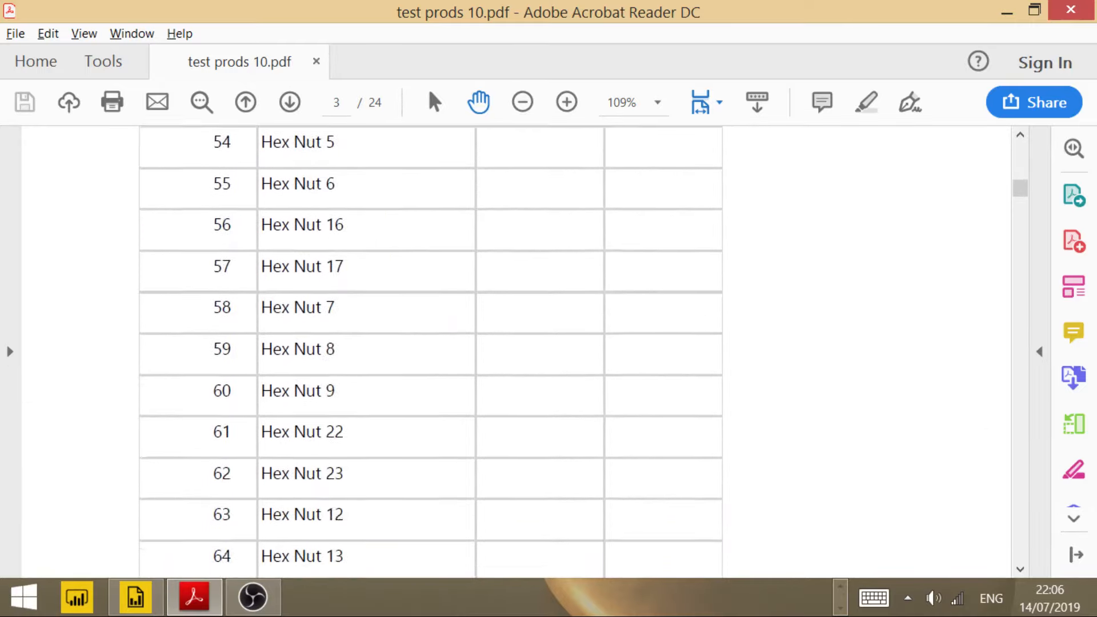
{"action": "scroll", "coordinate": [514, 351], "scroll_direction": "down", "scroll_amount": 10}
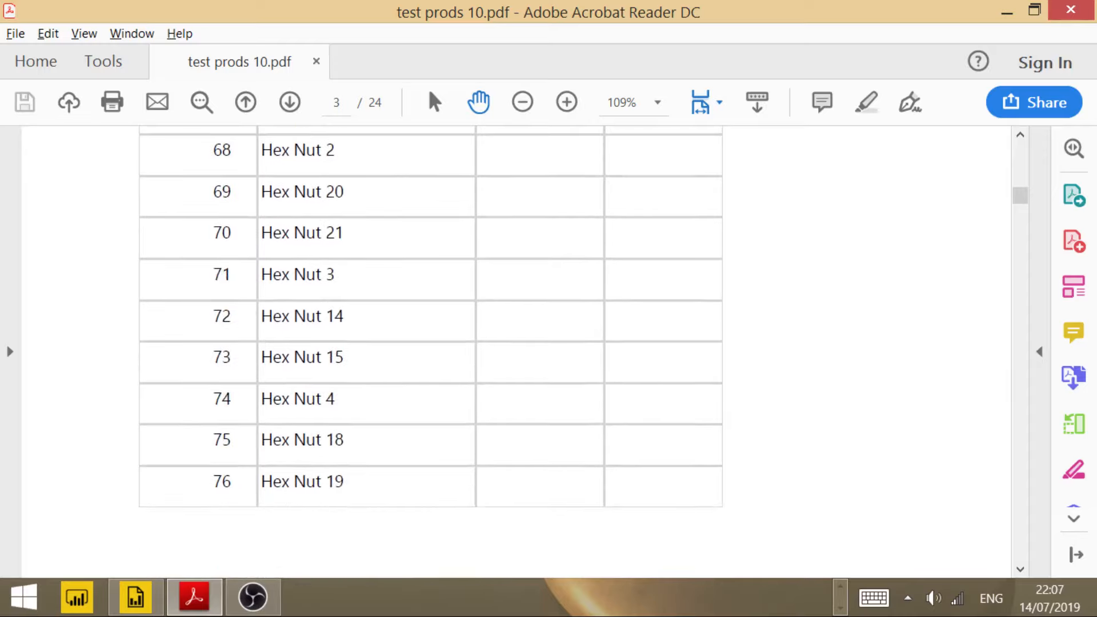
{"action": "scroll", "coordinate": [514, 351], "scroll_direction": "down", "scroll_amount": 10}
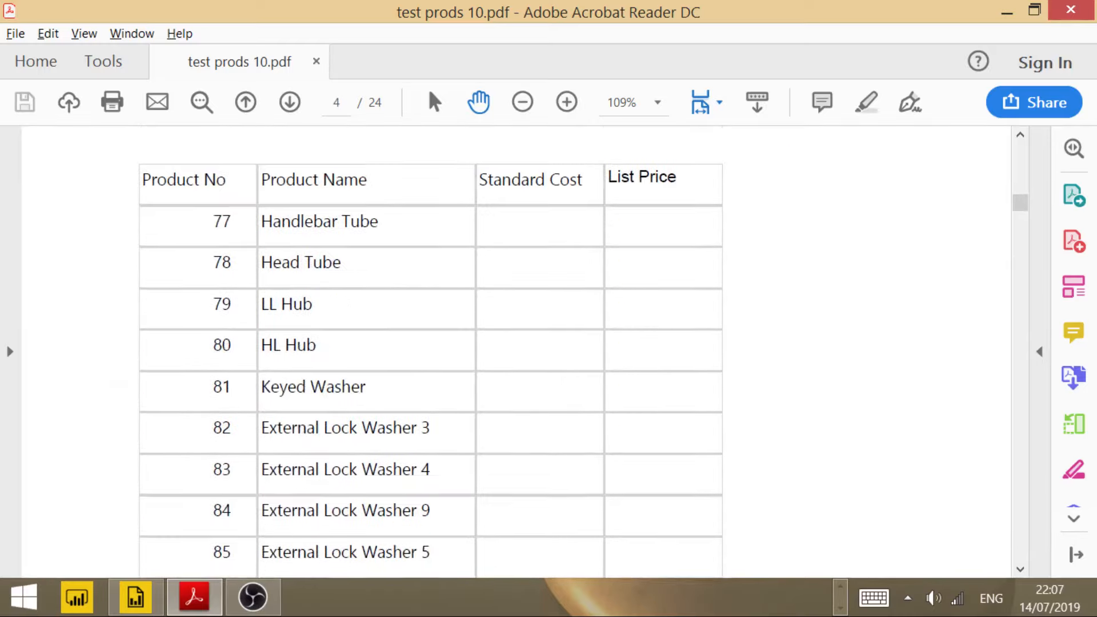
{"action": "scroll", "coordinate": [514, 351], "scroll_direction": "down", "scroll_amount": 8}
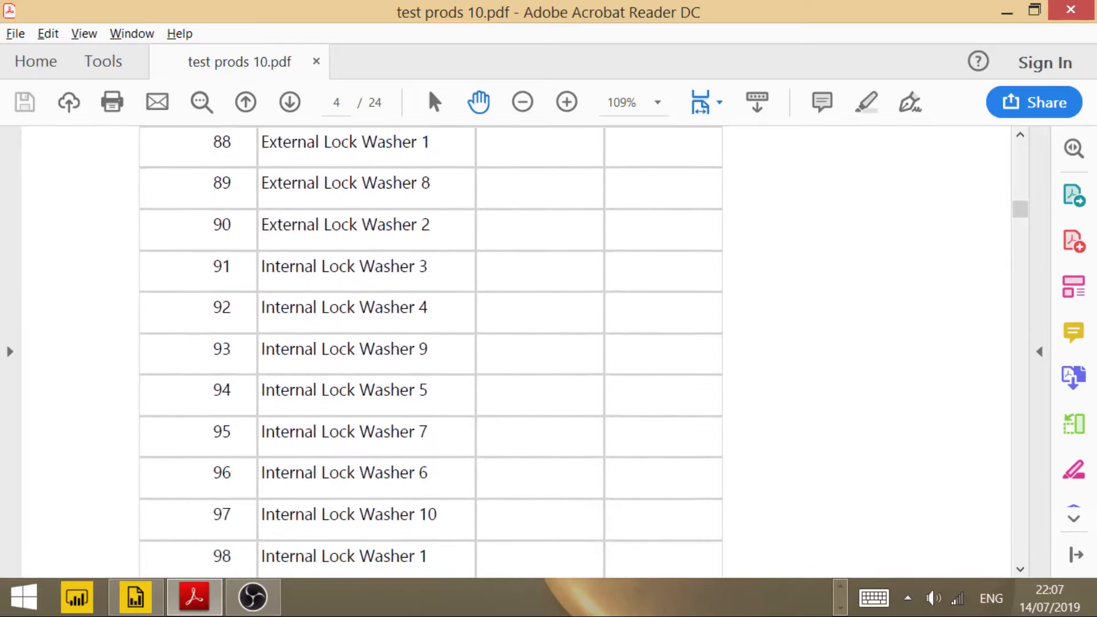
{"action": "scroll", "coordinate": [514, 352], "scroll_direction": "down", "scroll_amount": 10}
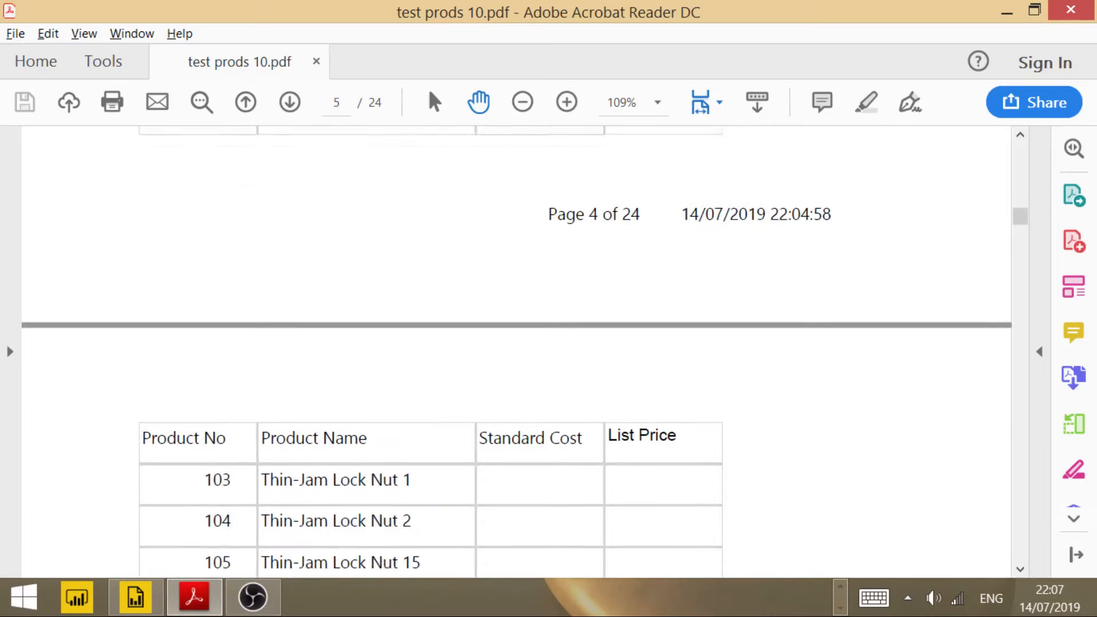
{"action": "scroll", "coordinate": [514, 352], "scroll_direction": "down", "scroll_amount": 8}
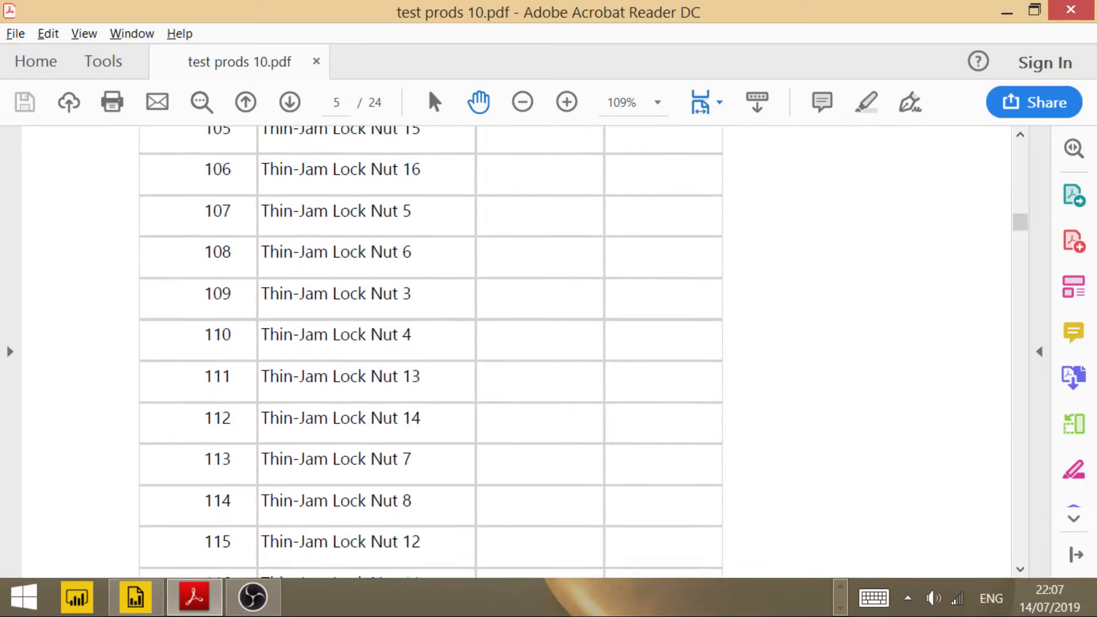
{"action": "scroll", "coordinate": [514, 352], "scroll_direction": "down", "scroll_amount": 12}
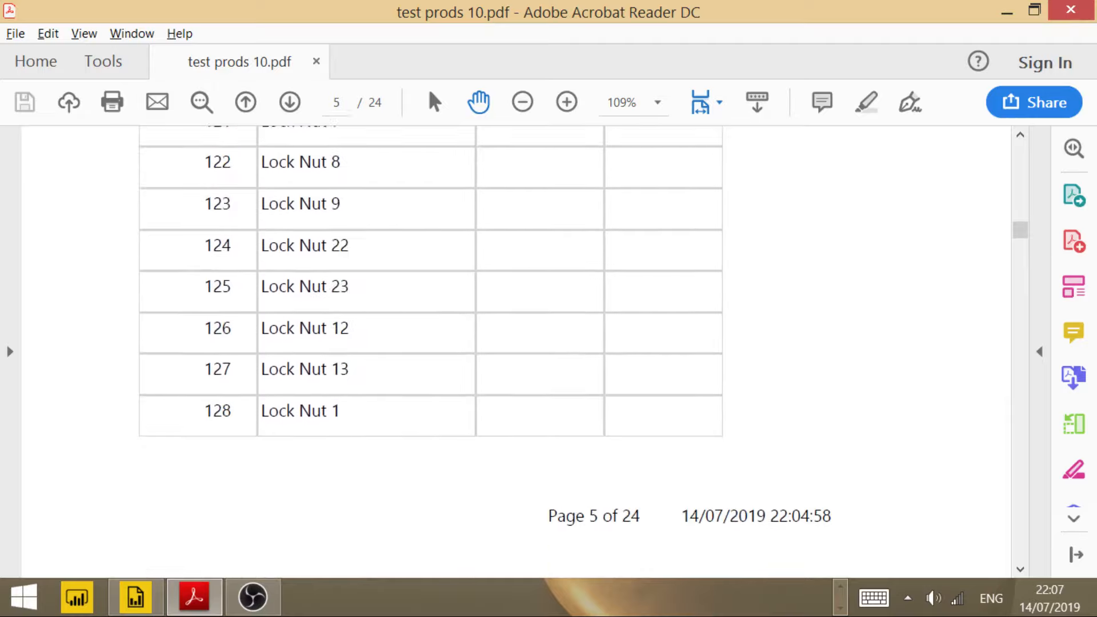
{"action": "scroll", "coordinate": [514, 351], "scroll_direction": "down", "scroll_amount": 13}
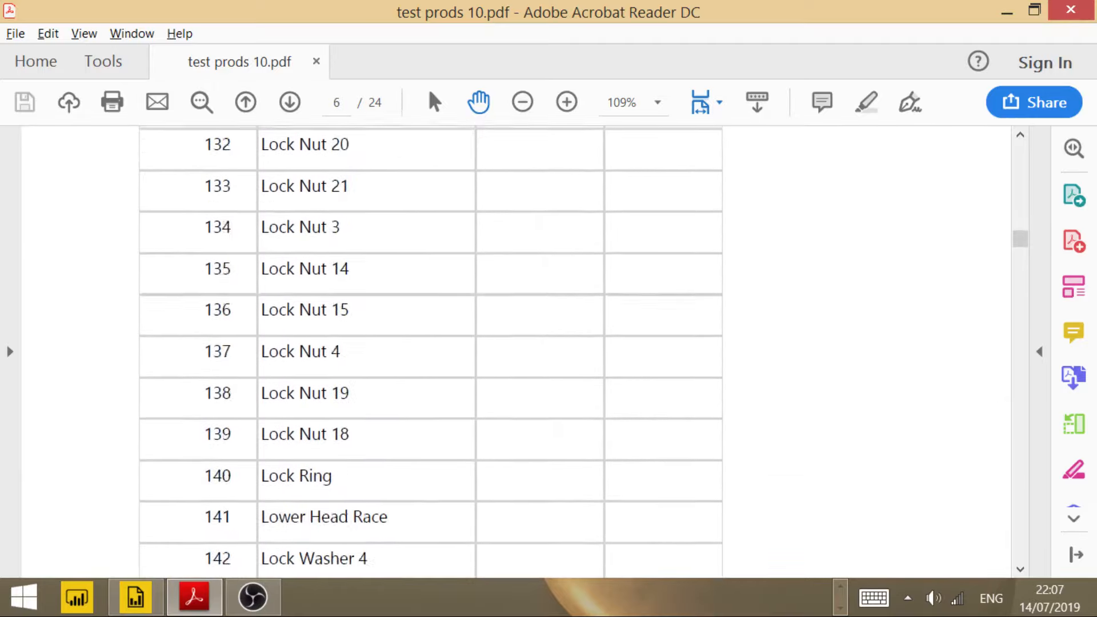
{"action": "scroll", "coordinate": [514, 351], "scroll_direction": "down", "scroll_amount": 14}
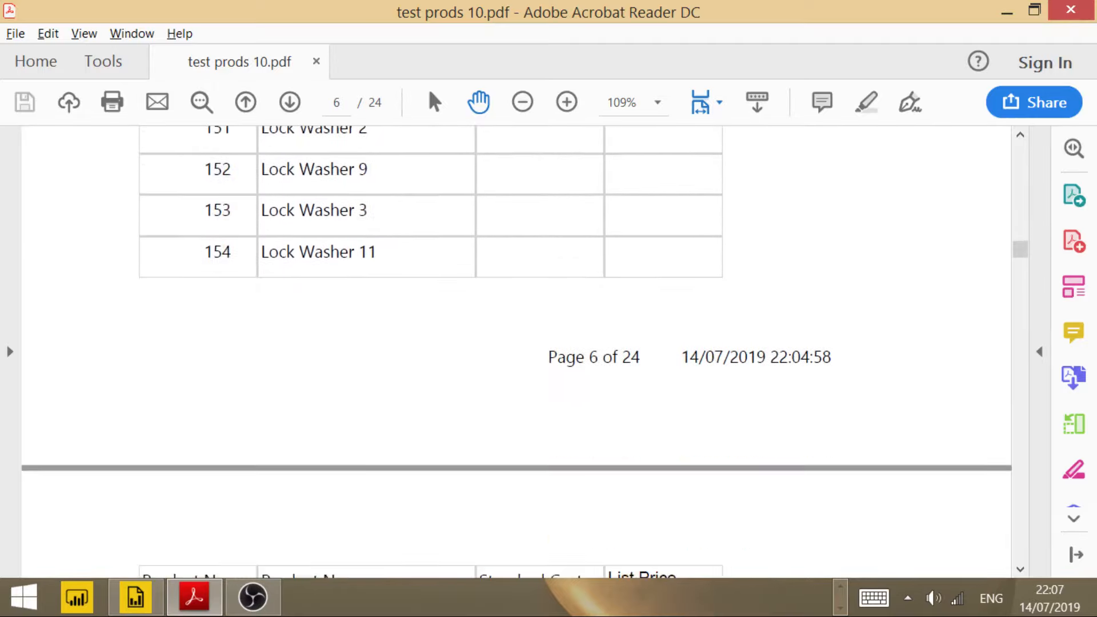
{"action": "scroll", "coordinate": [514, 352], "scroll_direction": "down", "scroll_amount": 18}
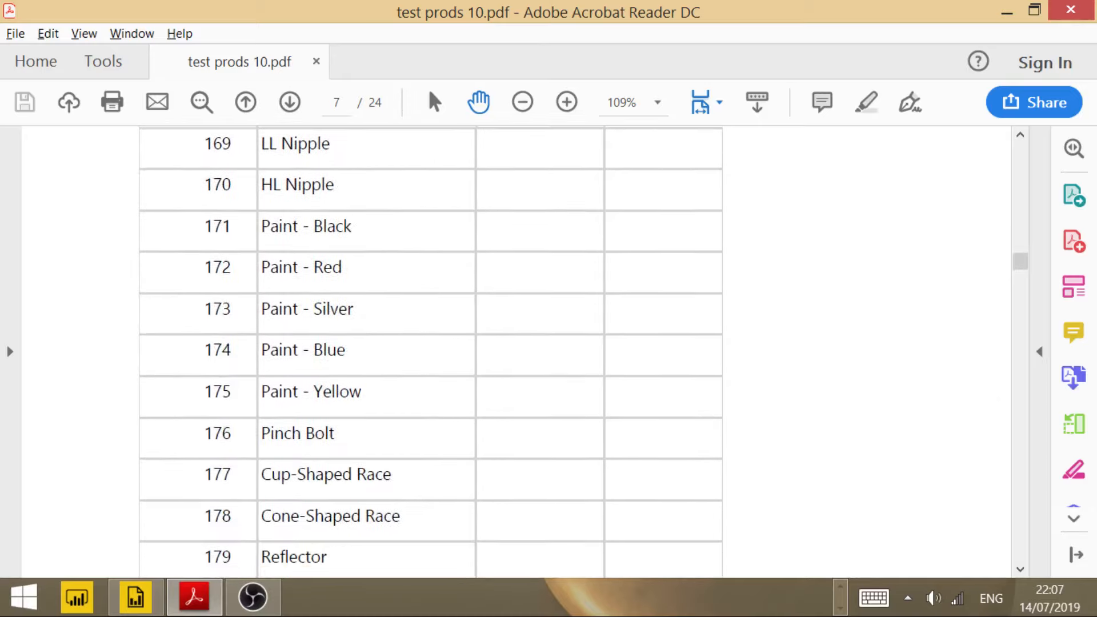